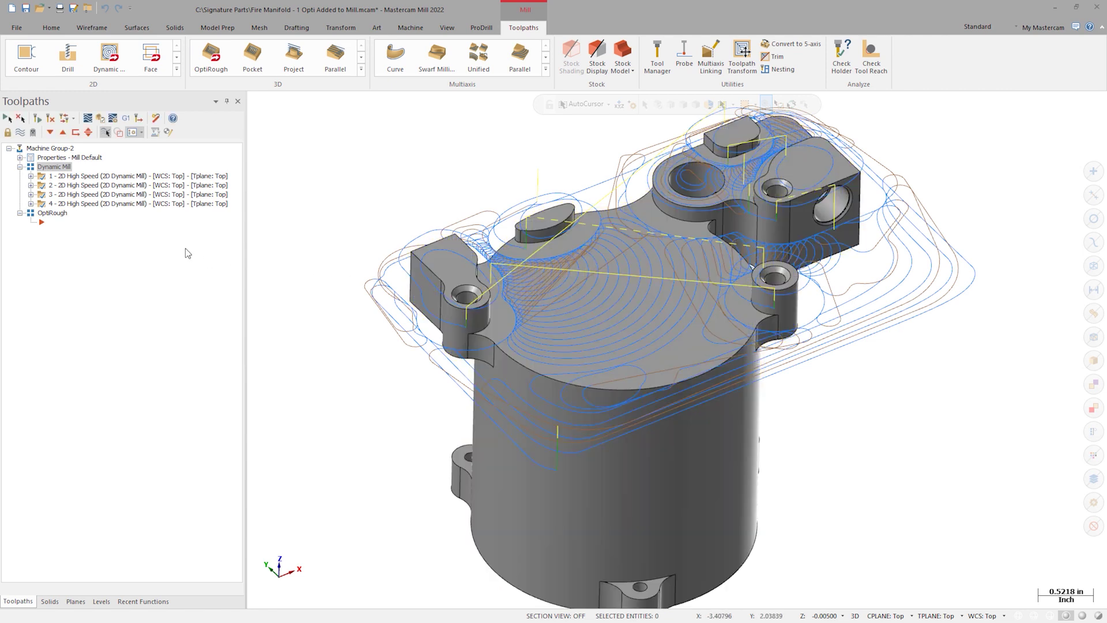
Create a rectangular stock model named Initial Stock using the stock setup dimensions, then hide its display to expose the manifold
{"action": "left_click", "coordinate": [20, 118]}
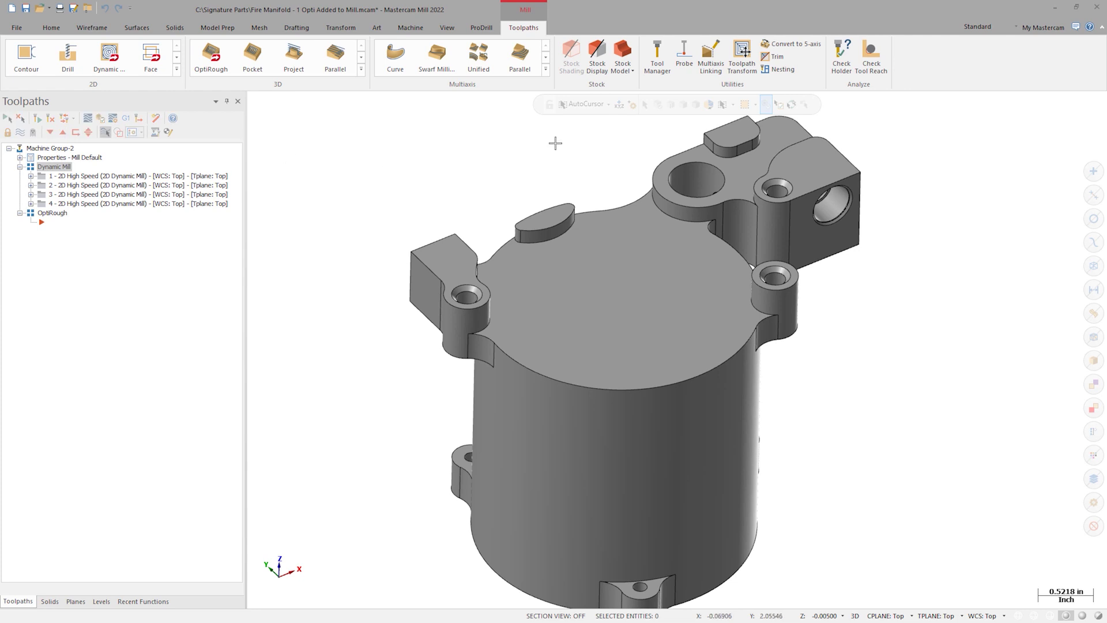
{"action": "left_click", "coordinate": [621, 58]}
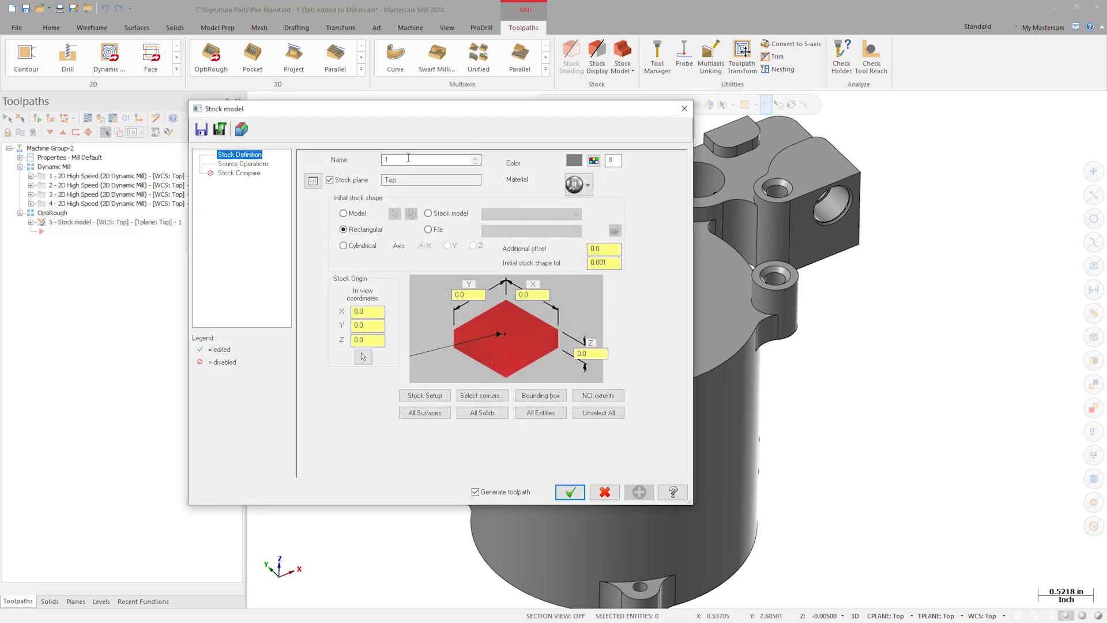
{"action": "left_click_drag", "start_coordinate": [396, 159], "coordinate": [381, 160]}
{"action": "type", "text": "Initial Stock"}
{"action": "left_click", "coordinate": [424, 395]}
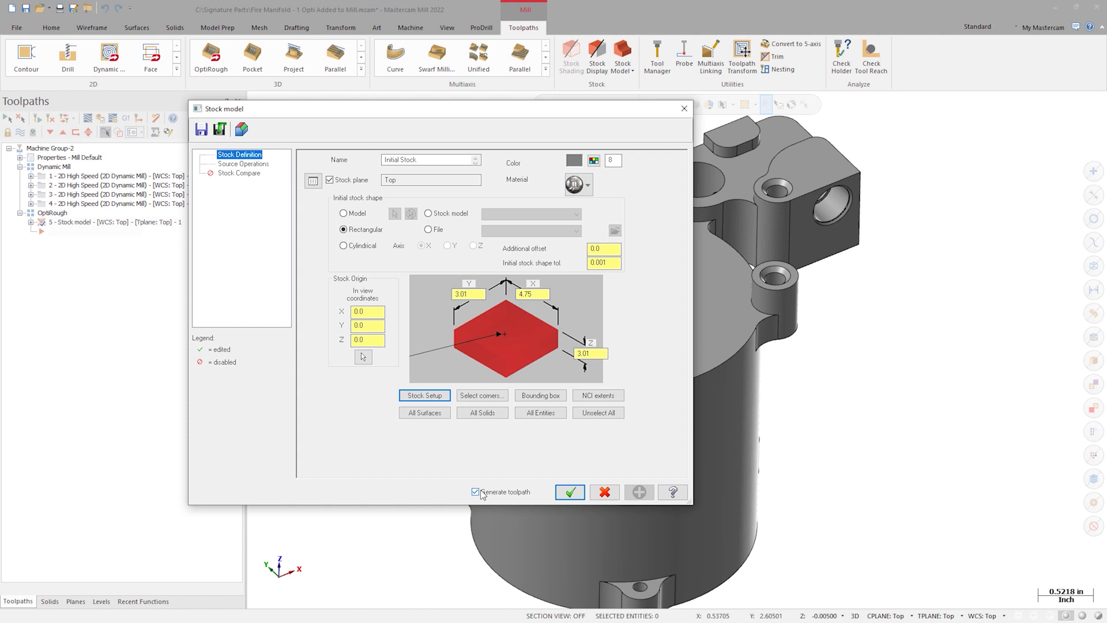
{"action": "left_click", "coordinate": [570, 492]}
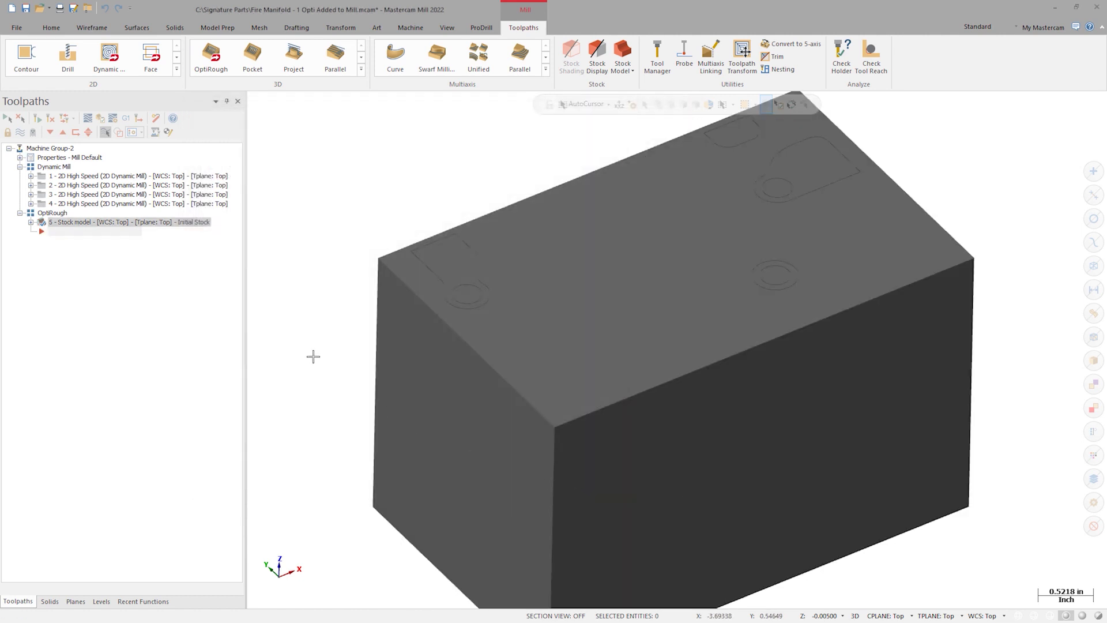
{"action": "left_click", "coordinate": [22, 133]}
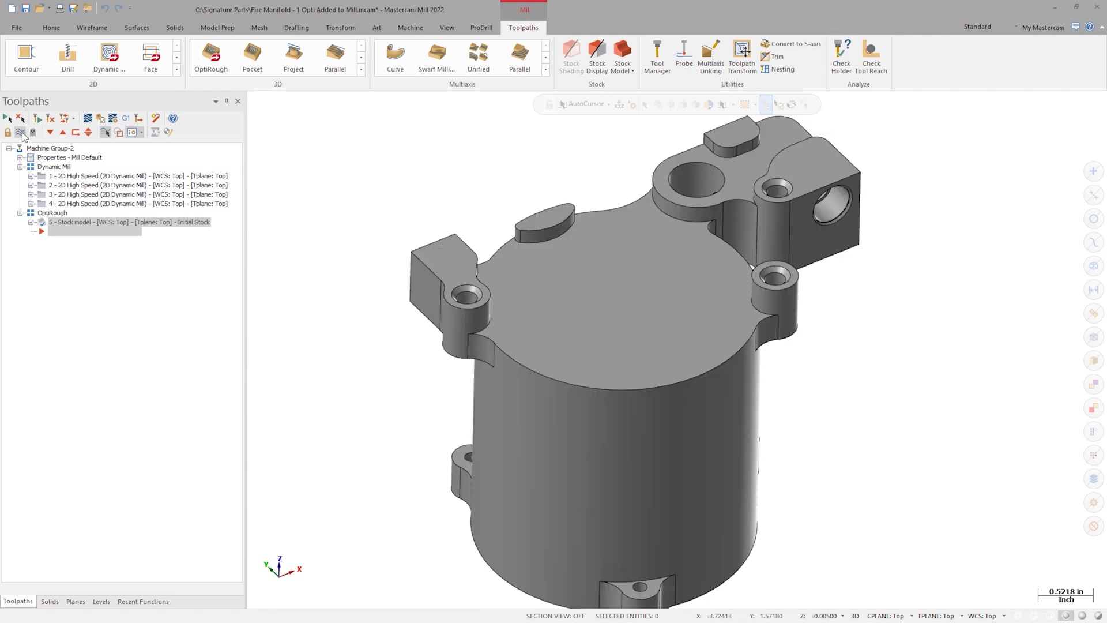
Start a Dynamic OptiRough toolpath with the entire manifold solid as its machining geometry
{"action": "left_click", "coordinate": [199, 56]}
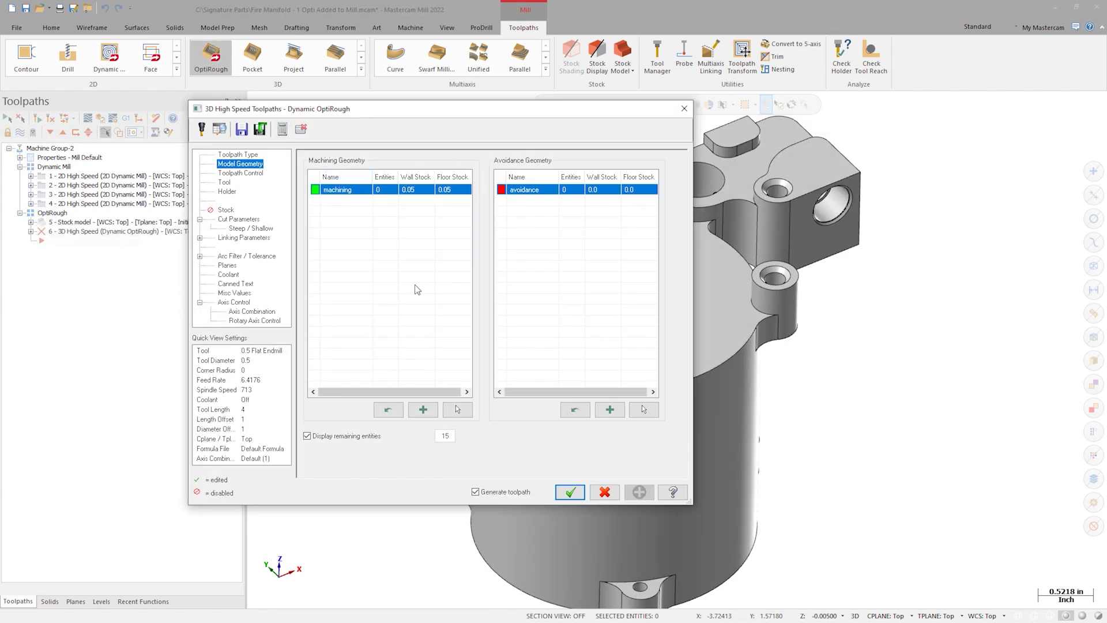
{"action": "left_click", "coordinate": [457, 409]}
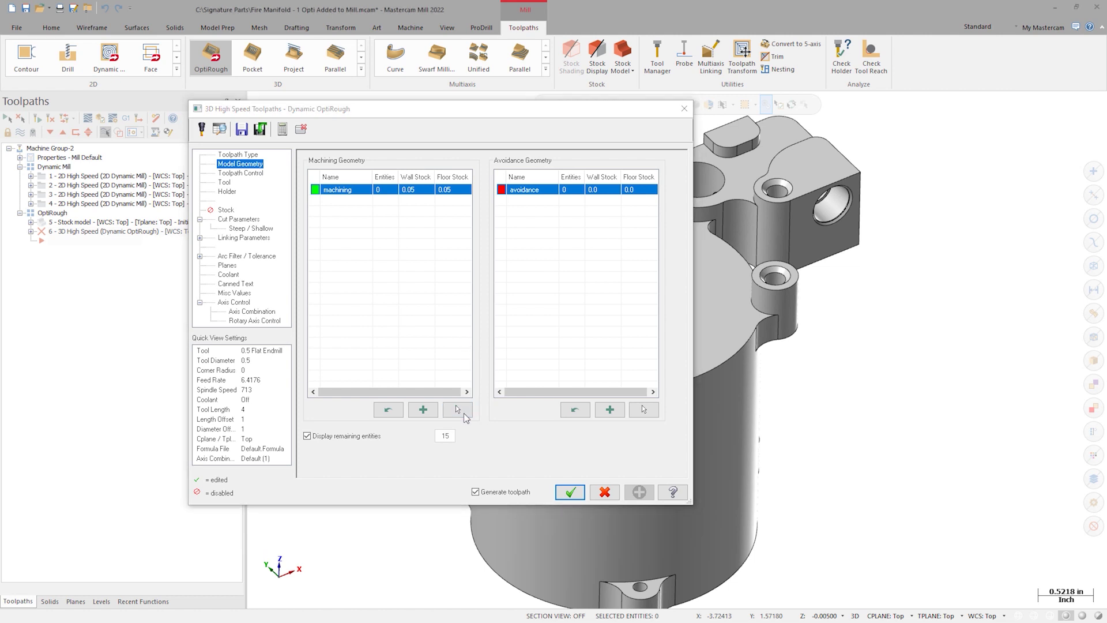
{"action": "left_click", "coordinate": [598, 286]}
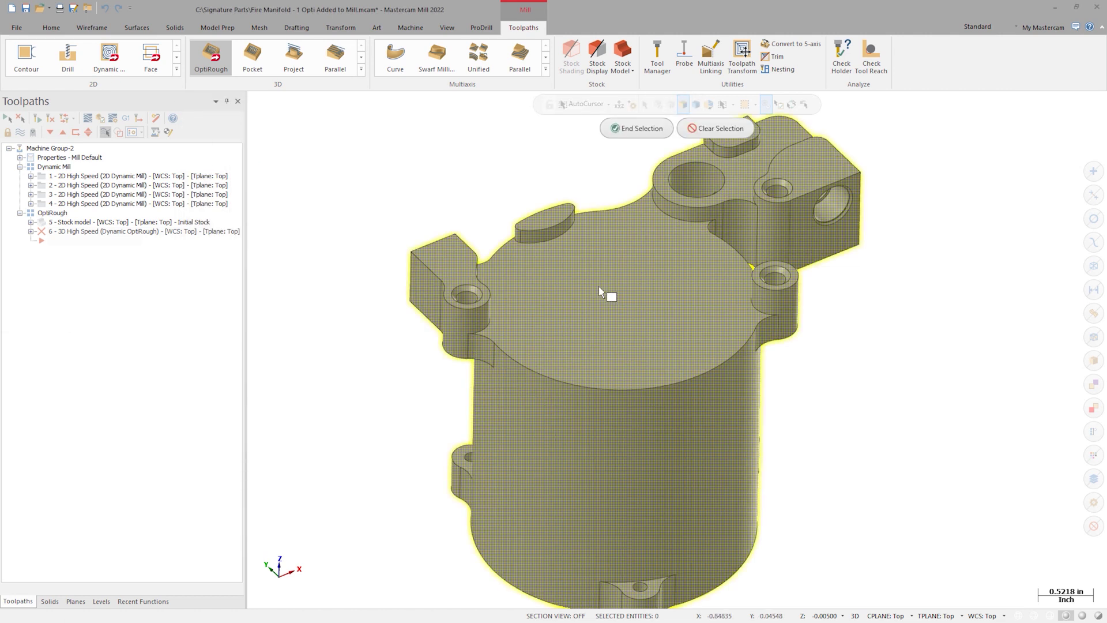
{"action": "left_click", "coordinate": [649, 135]}
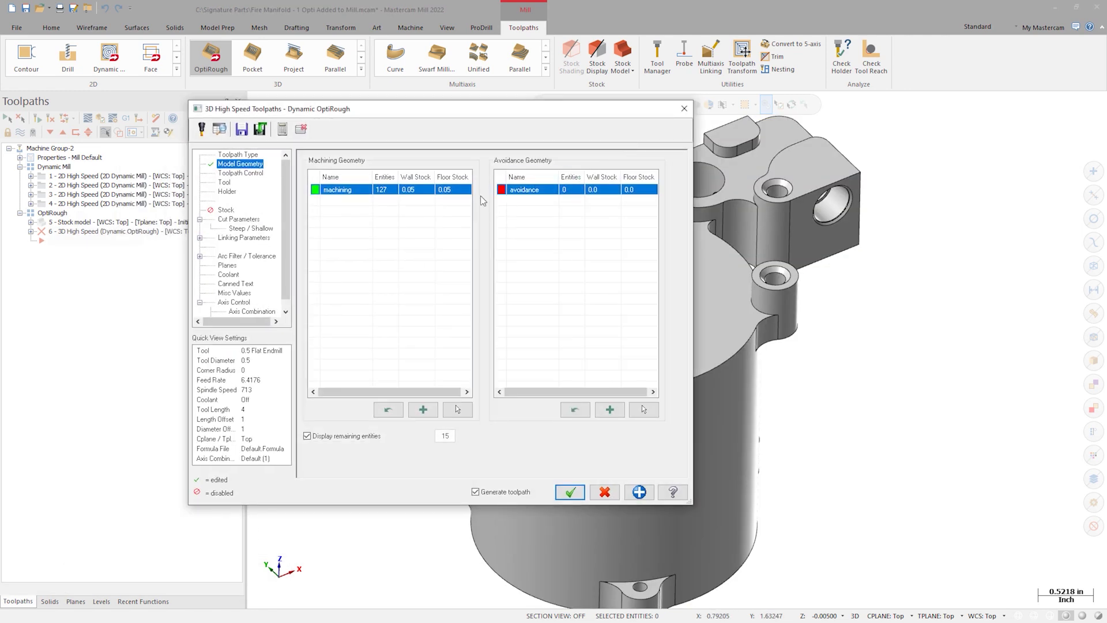
Set both the wall stock and the floor stock of the machining geometry to 0.005
{"action": "left_click", "coordinate": [431, 194]}
{"action": "type", "text": "0.005"}
{"action": "key", "text": "Return"}
{"action": "left_click", "coordinate": [455, 191]}
{"action": "type", "text": "0.005"}
{"action": "key", "text": "Return"}
Show the Stock level and chain the top face of the stock block as the containment boundary
{"action": "left_click", "coordinate": [244, 173]}
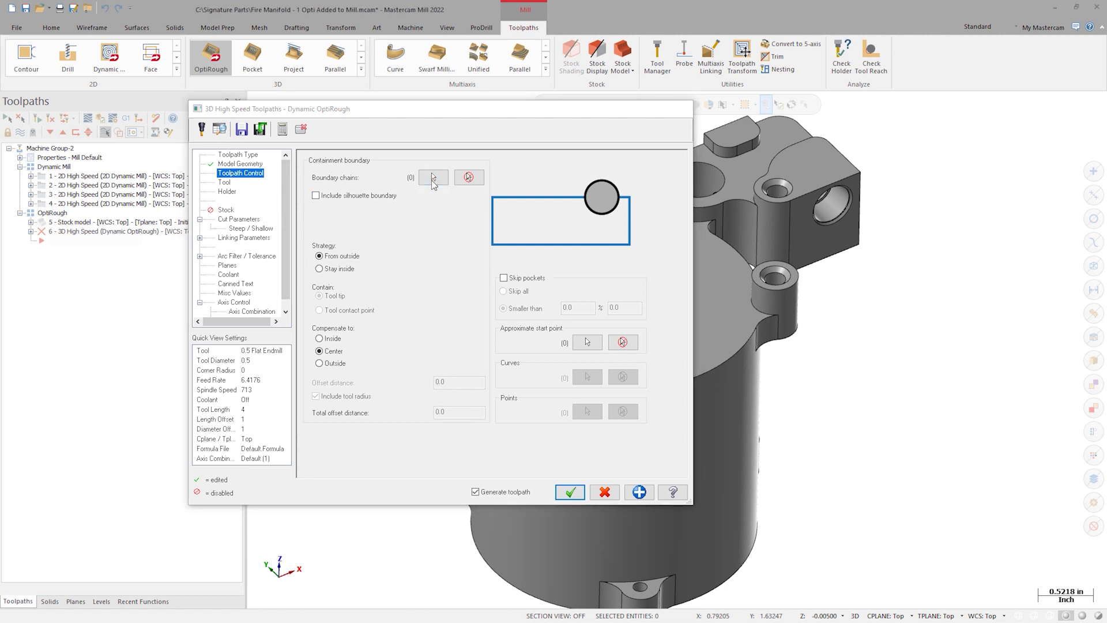
{"action": "left_click", "coordinate": [432, 180]}
{"action": "left_click", "coordinate": [102, 601]}
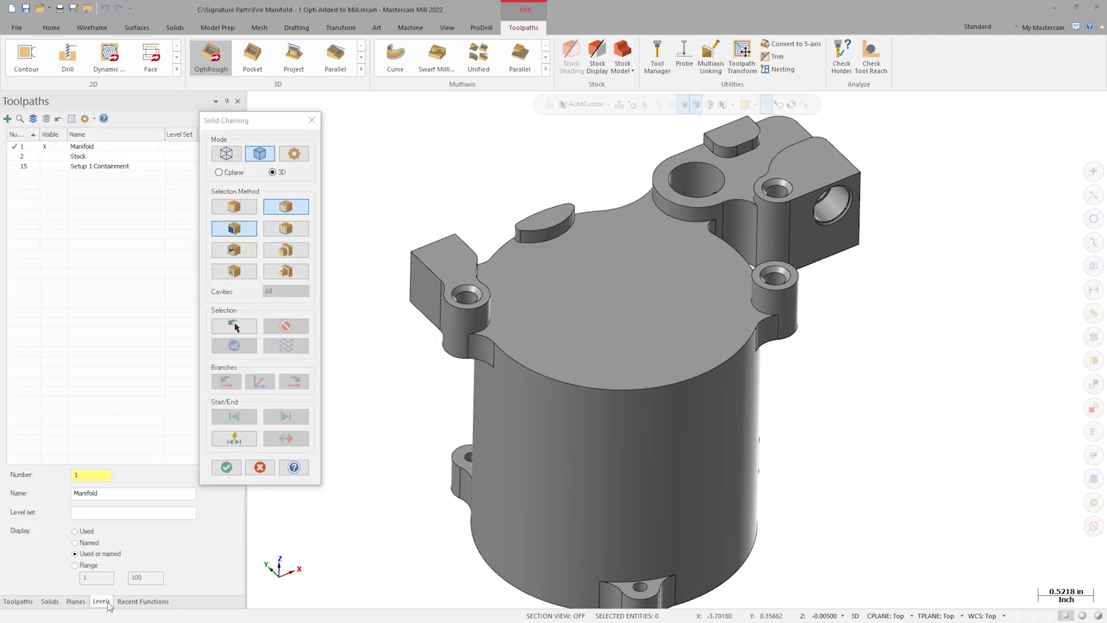
{"action": "left_click", "coordinate": [53, 157]}
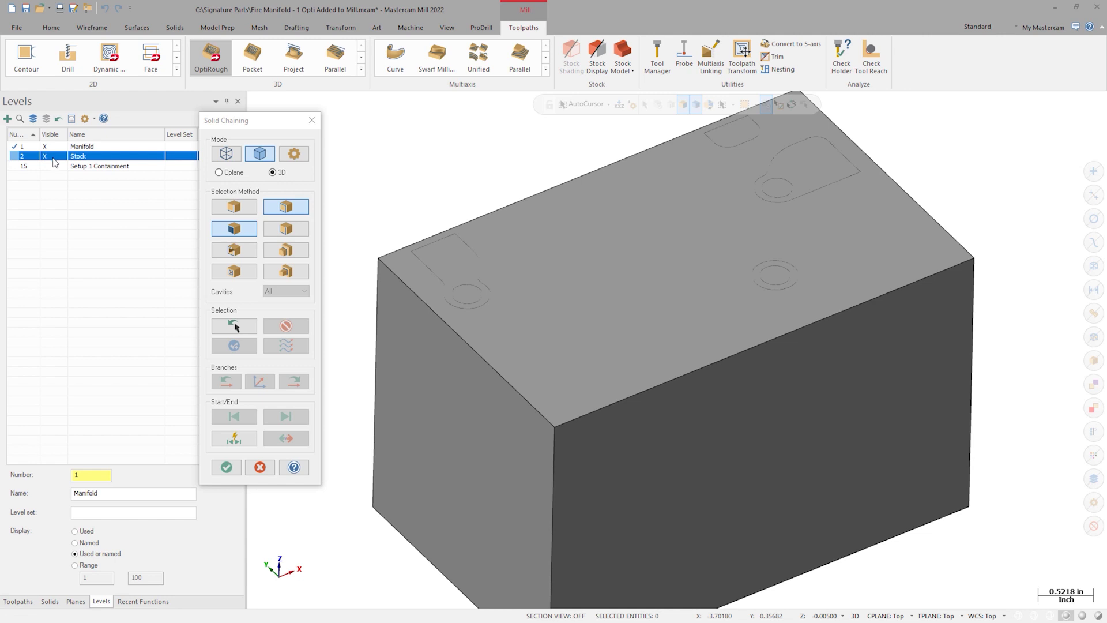
{"action": "left_click", "coordinate": [583, 244]}
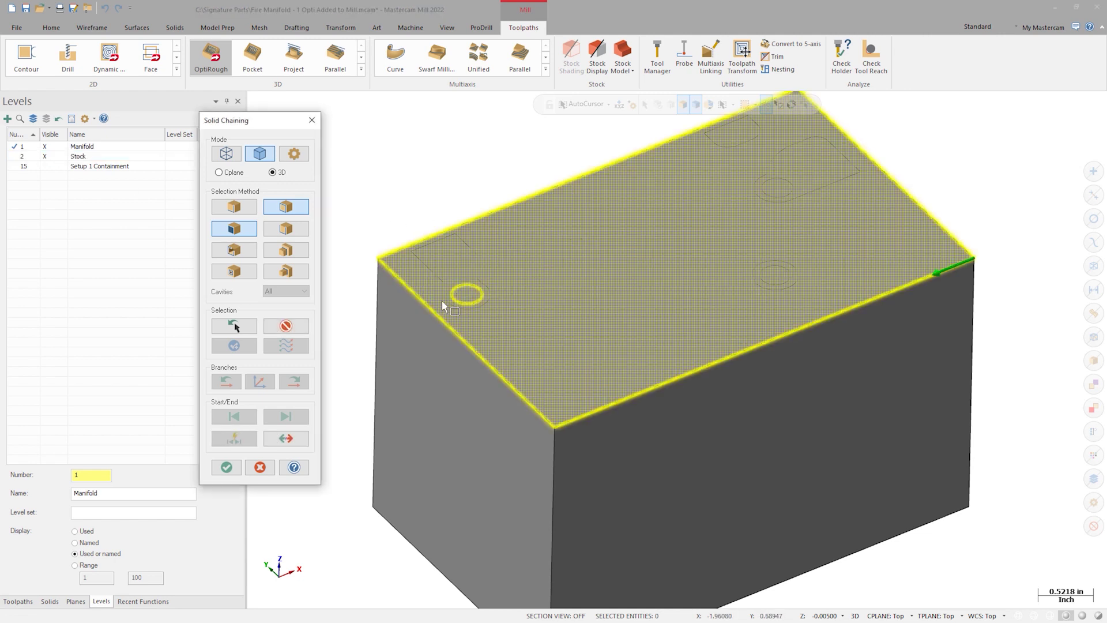
{"action": "left_click", "coordinate": [226, 468]}
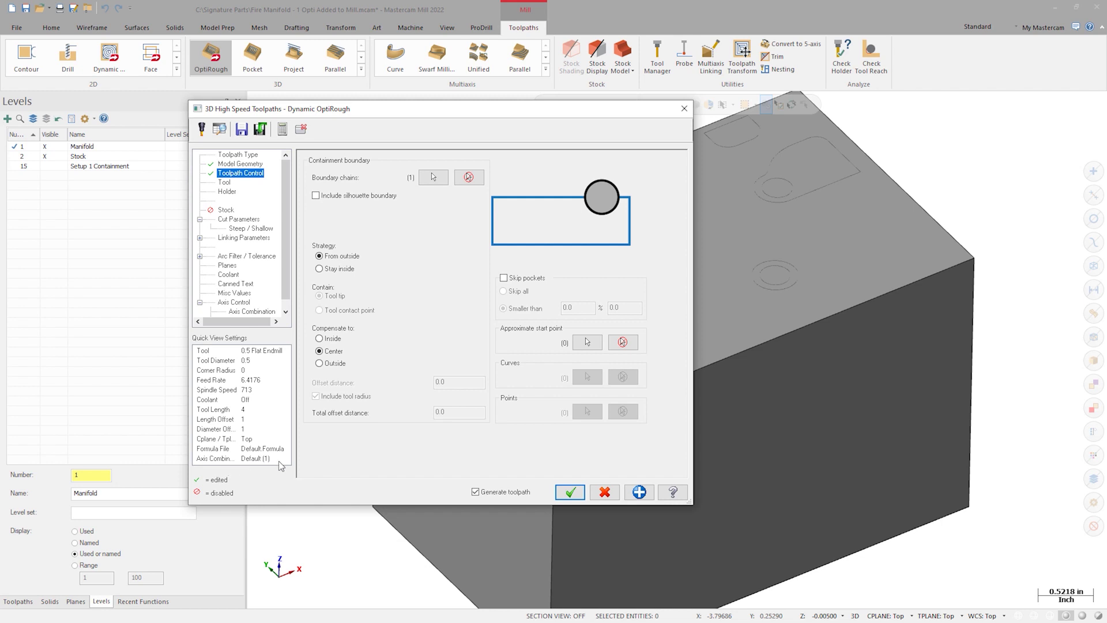
Compensate the containment boundary to the outside with a 2.0 offset distance and skip all pockets
{"action": "left_click", "coordinate": [335, 364]}
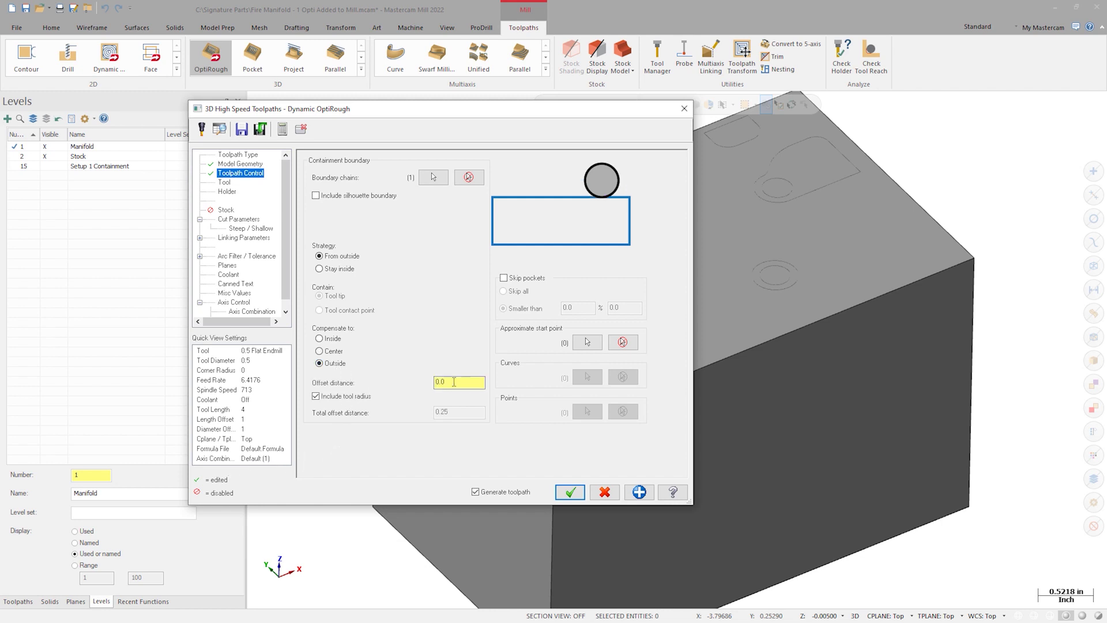
{"action": "left_click_drag", "start_coordinate": [455, 382], "coordinate": [418, 382]}
{"action": "type", "text": "2"}
{"action": "key", "text": "Tab"}
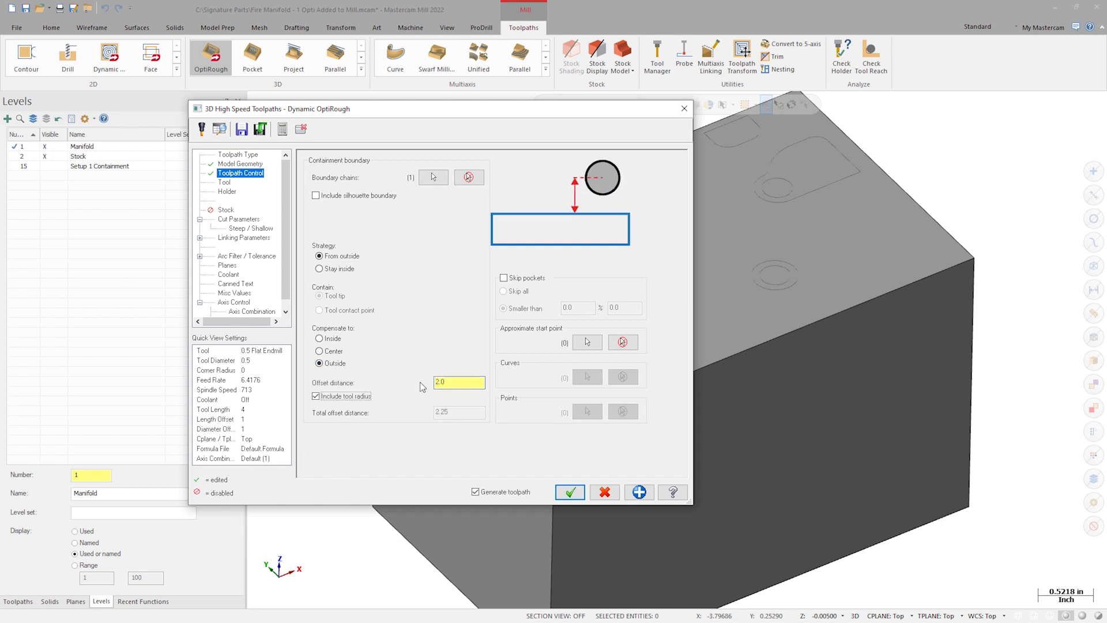
{"action": "left_click", "coordinate": [508, 279]}
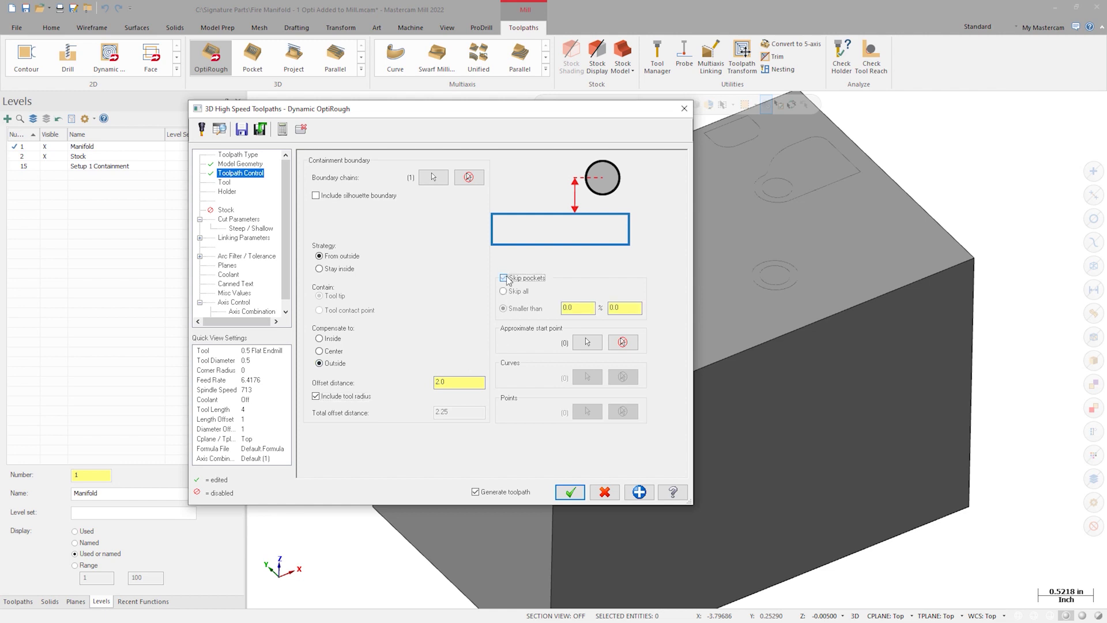
{"action": "left_click", "coordinate": [505, 292]}
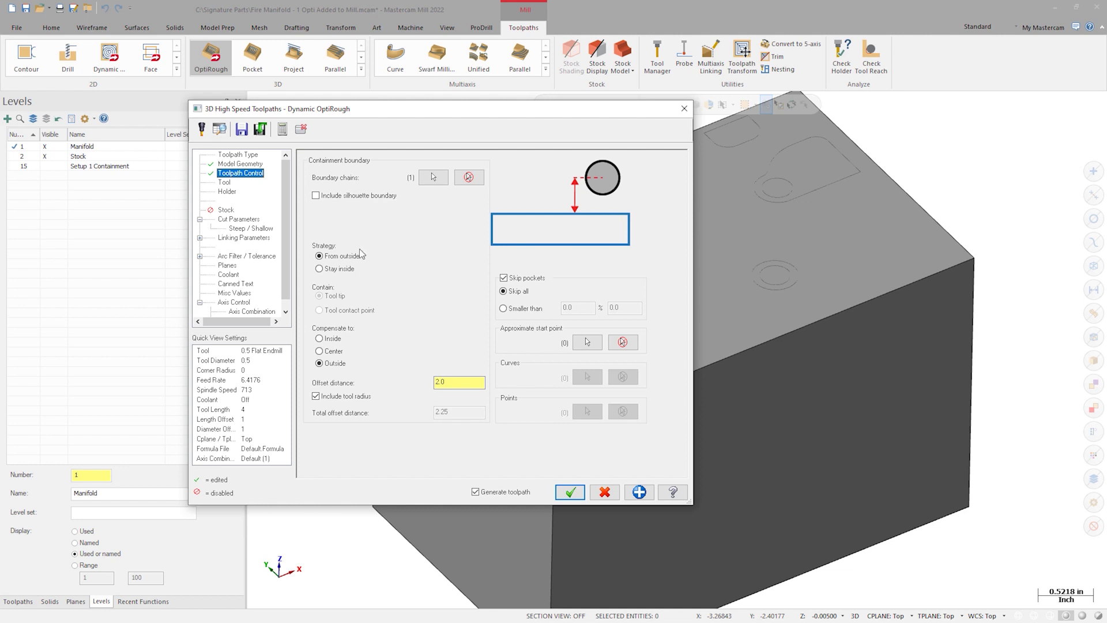
Select the 0.5 flat endmill for the toolpath and add the comment OptiRough
{"action": "left_click", "coordinate": [224, 182]}
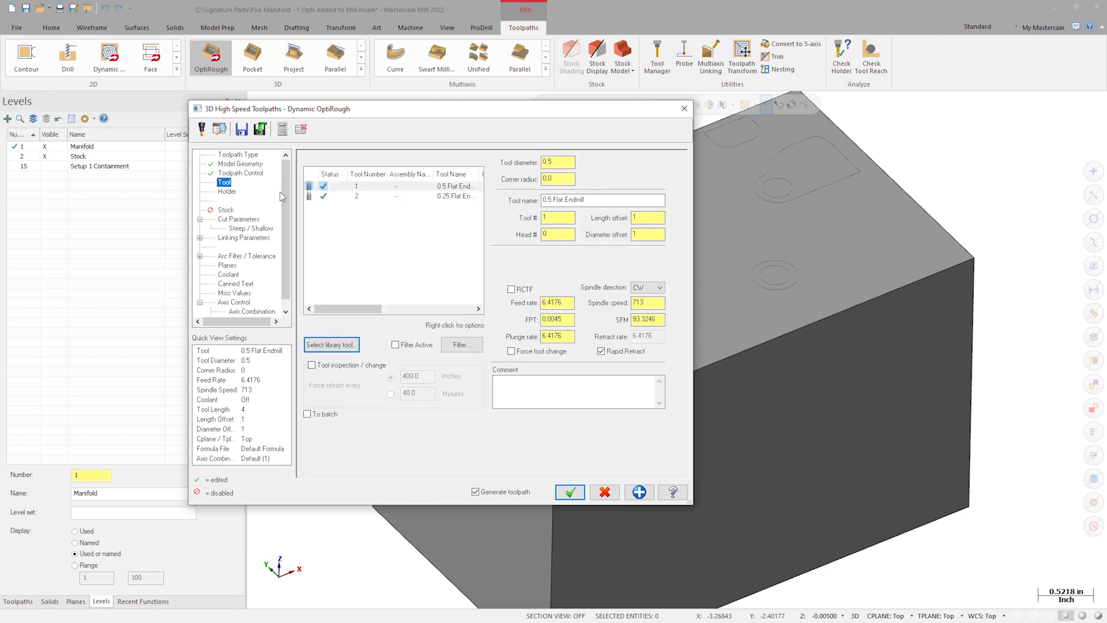
{"action": "left_click", "coordinate": [370, 186]}
{"action": "left_click", "coordinate": [514, 392]}
{"action": "type", "text": "0ptiRough"}
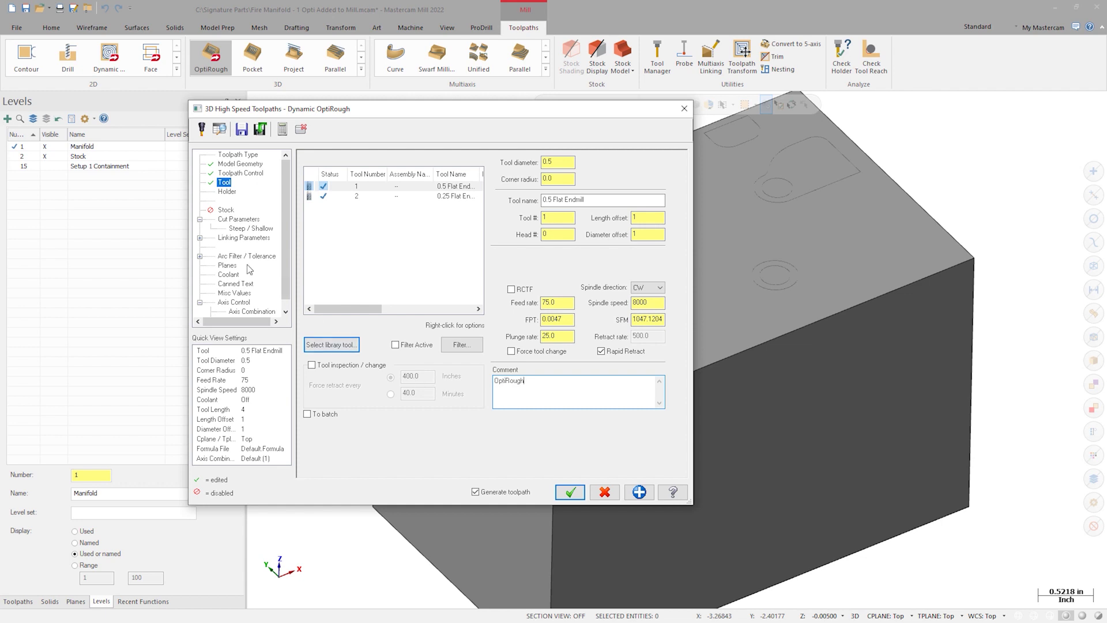
Enable rest material and compute the remaining stock from one other operation, the Initial Stock stock model
{"action": "left_click", "coordinate": [223, 213]}
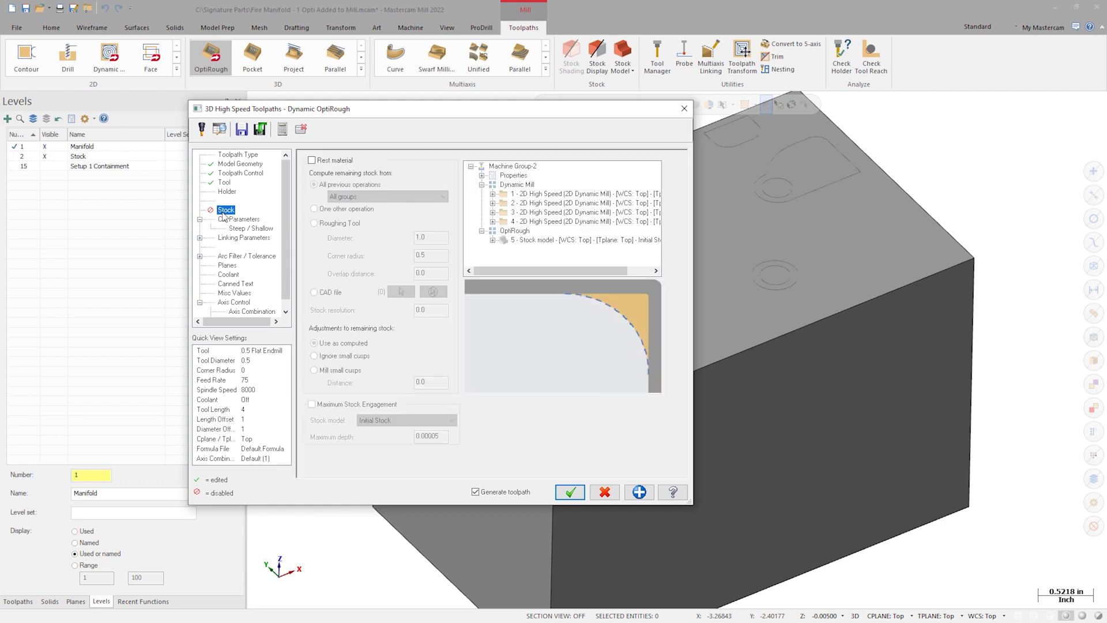
{"action": "left_click", "coordinate": [312, 160]}
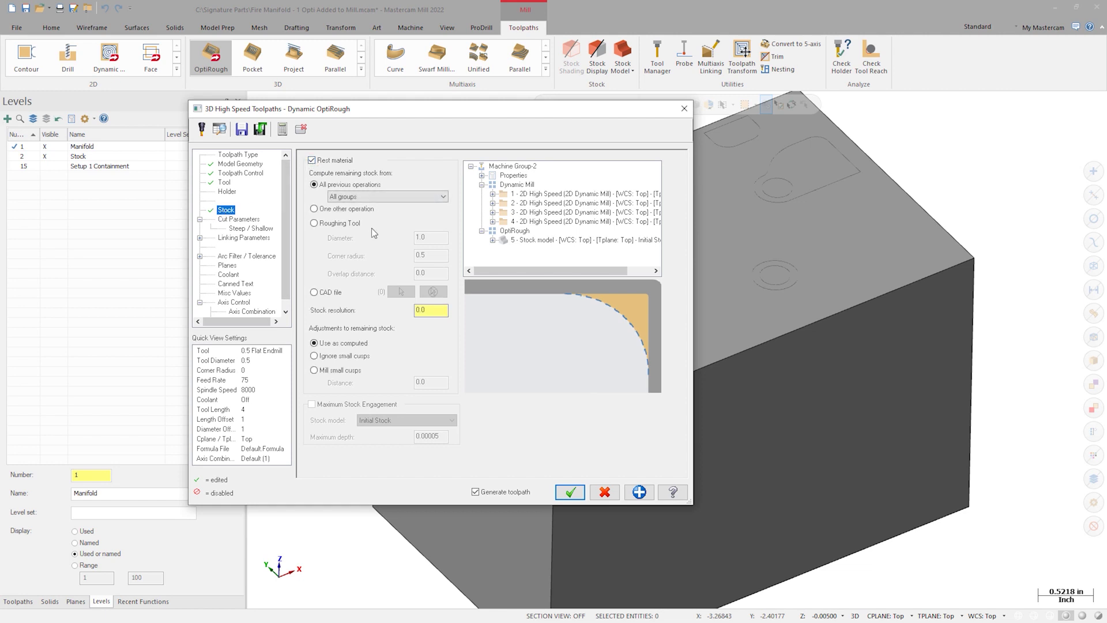
{"action": "left_click", "coordinate": [371, 211]}
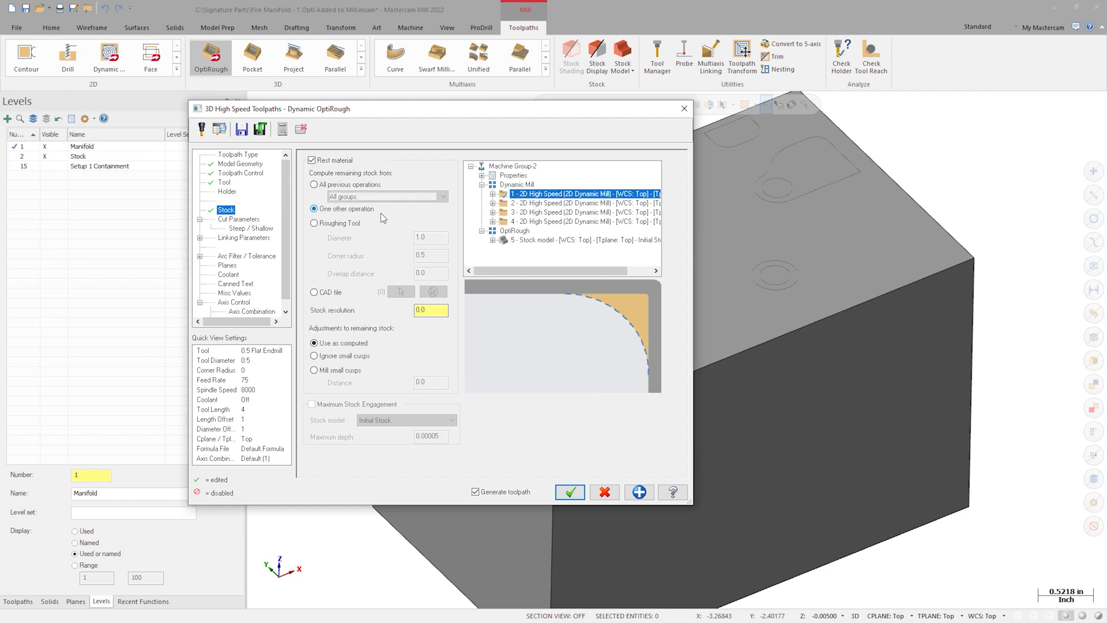
{"action": "left_click", "coordinate": [517, 240]}
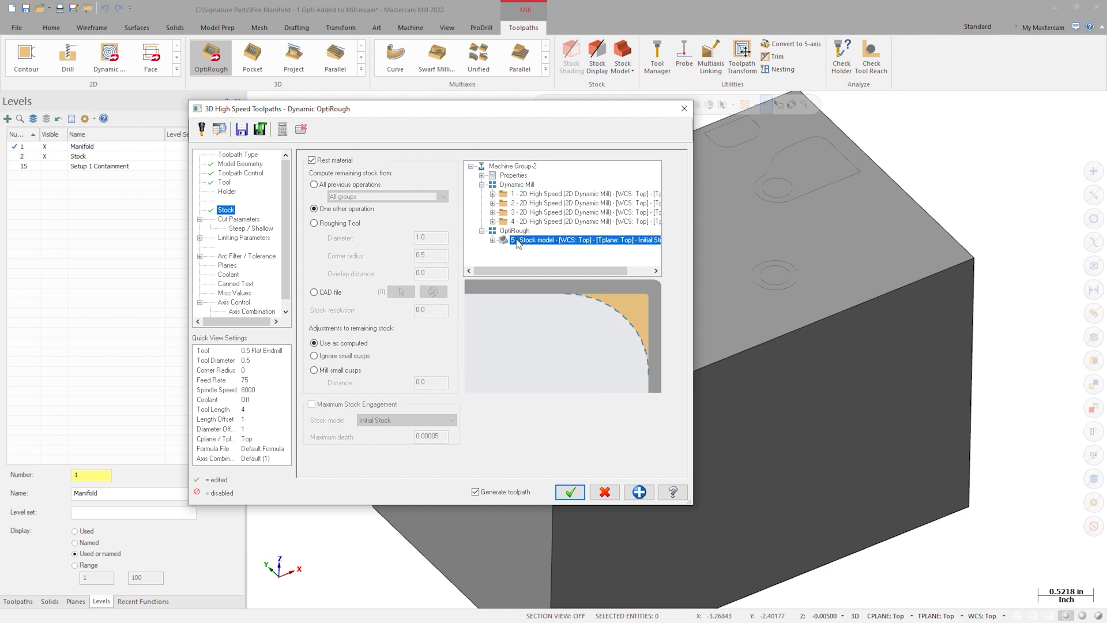
Set the stepdown in the cut parameters to 1.0, enable stepup and set its distance to 1.0
{"action": "left_click", "coordinate": [249, 223]}
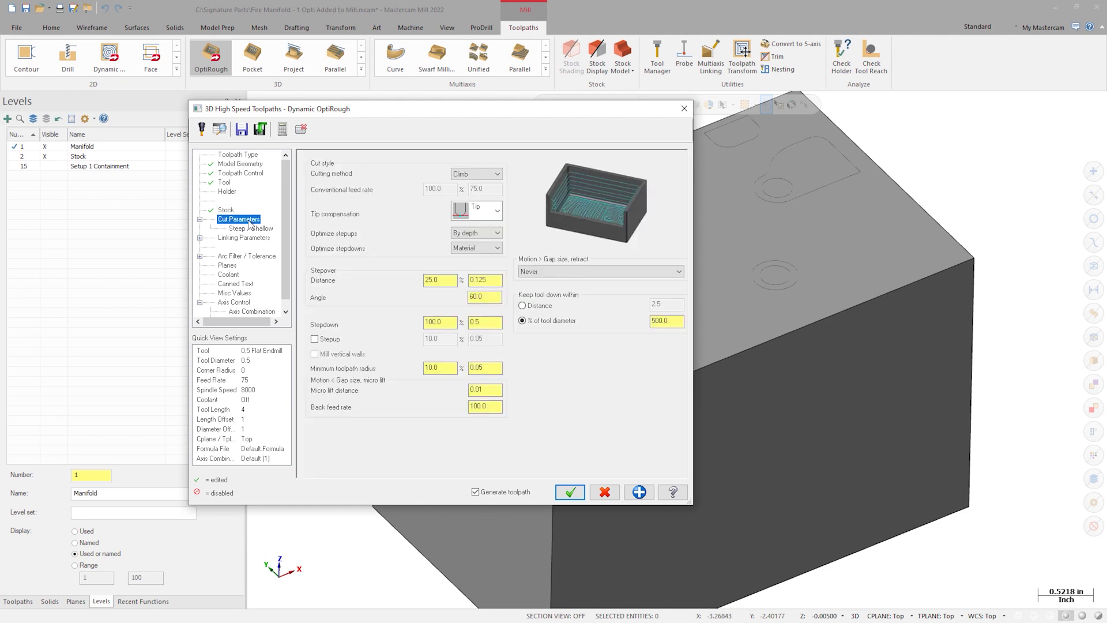
{"action": "left_click", "coordinate": [449, 281]}
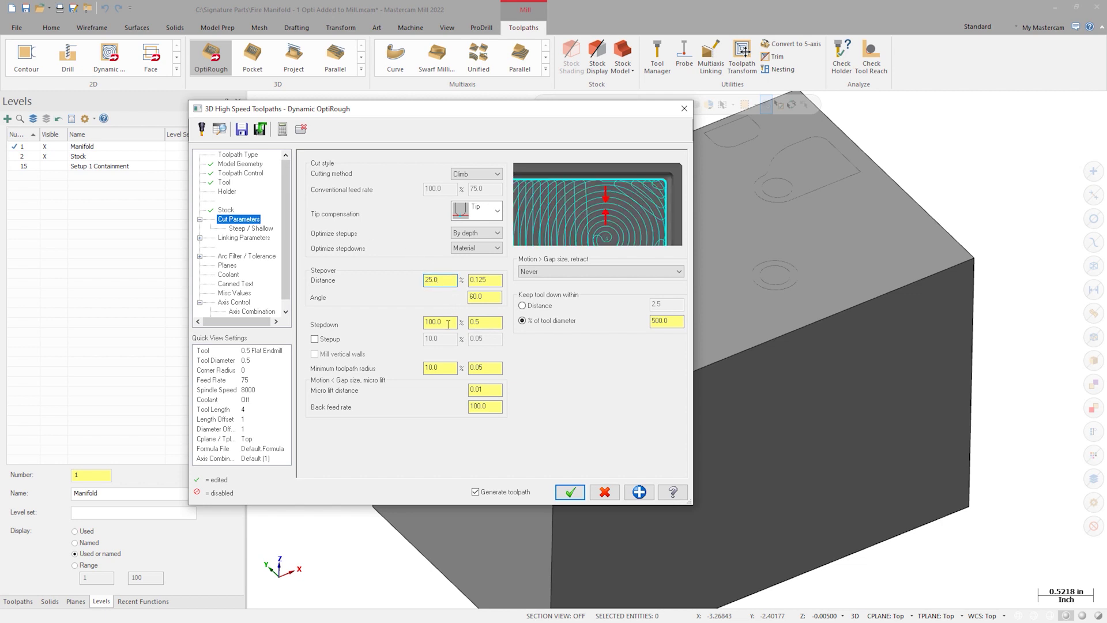
{"action": "double_click", "coordinate": [478, 322]}
{"action": "type", "text": "1"}
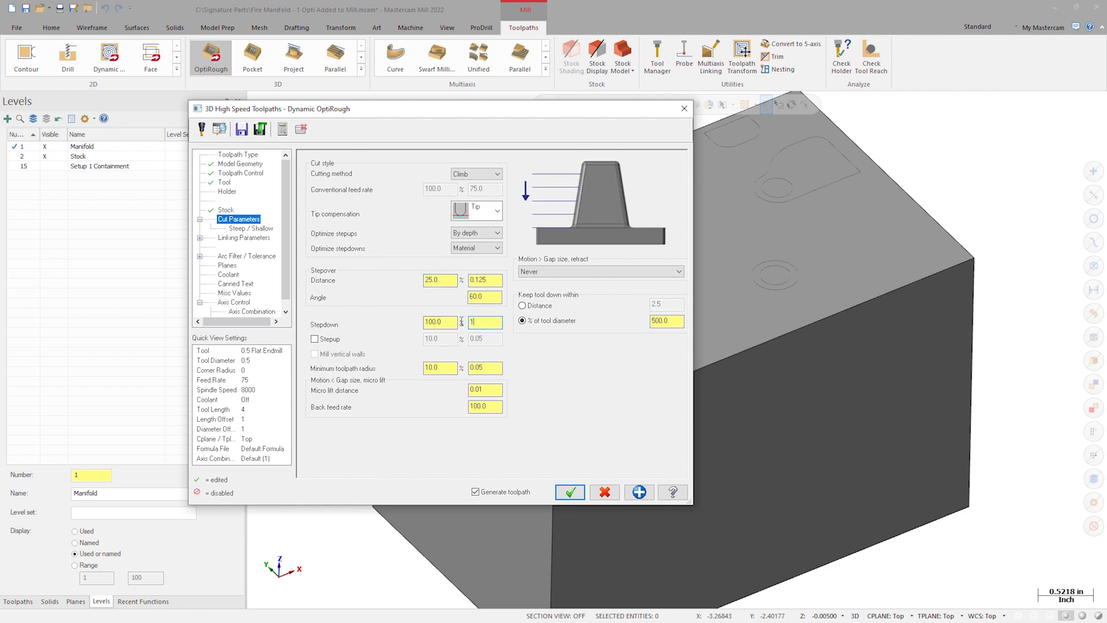
{"action": "key", "text": "Tab"}
{"action": "left_click", "coordinate": [315, 340]}
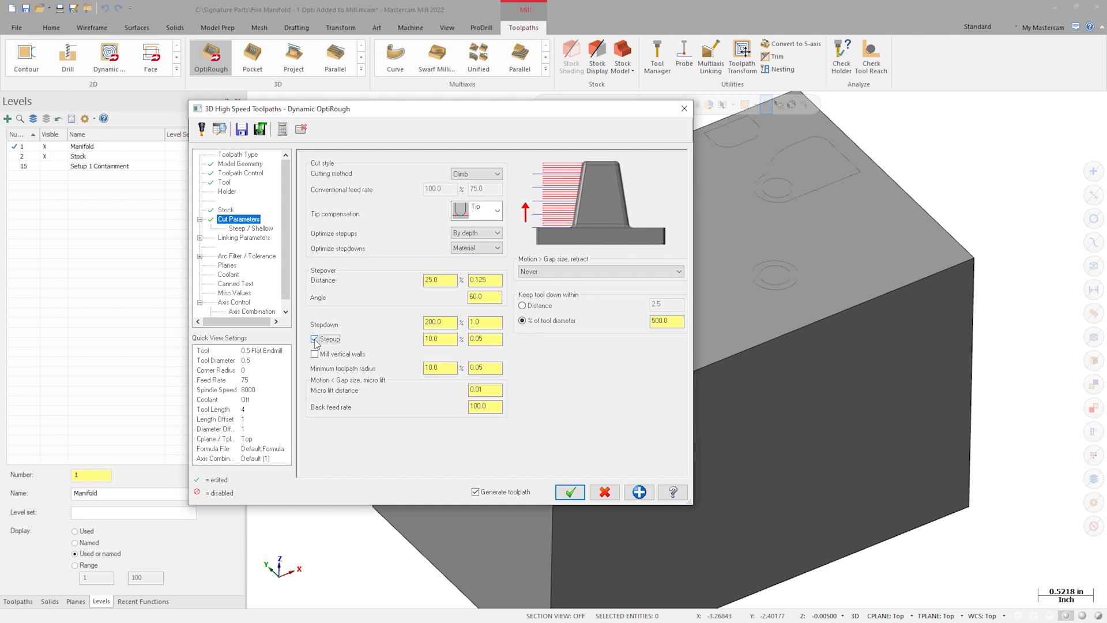
{"action": "double_click", "coordinate": [487, 344]}
{"action": "type", "text": "1.0"}
{"action": "key", "text": "Tab"}
Limit the maximum cut depth to -0.605 by picking the Z coordinate of the small boss's lower edge, and generate the toolpath
{"action": "left_click", "coordinate": [257, 228]}
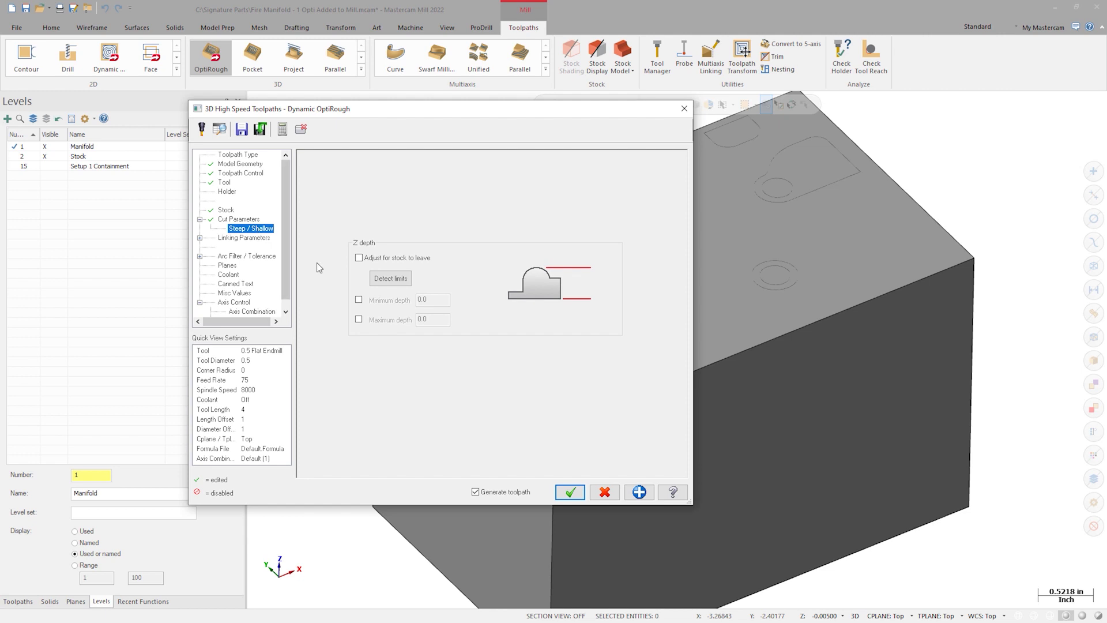
{"action": "left_click", "coordinate": [359, 320]}
{"action": "right_click", "coordinate": [434, 320]}
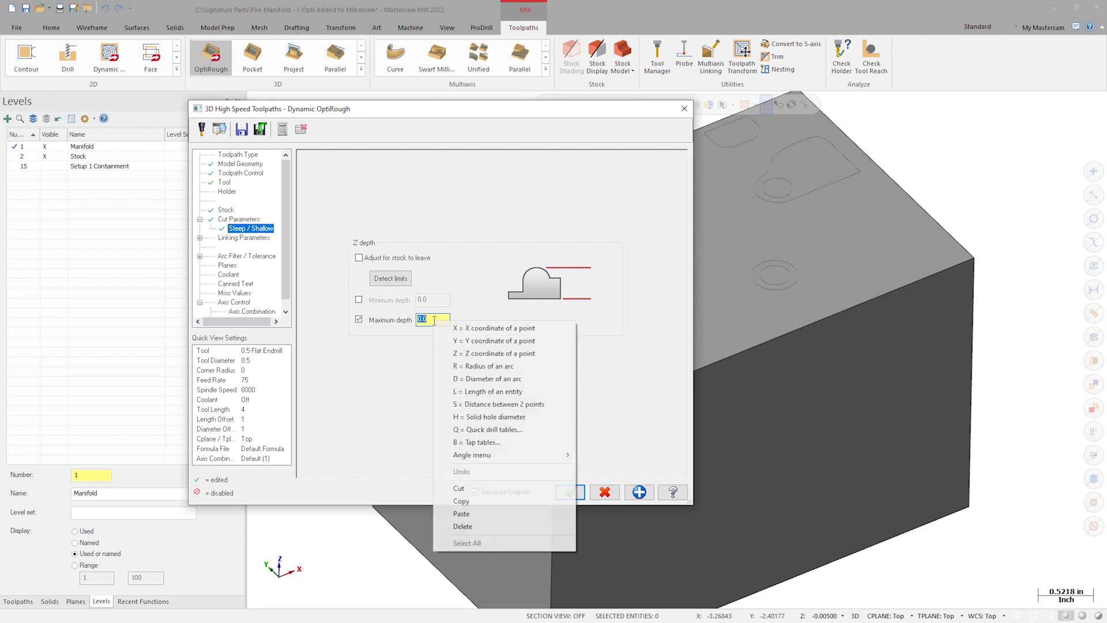
{"action": "left_click", "coordinate": [483, 354]}
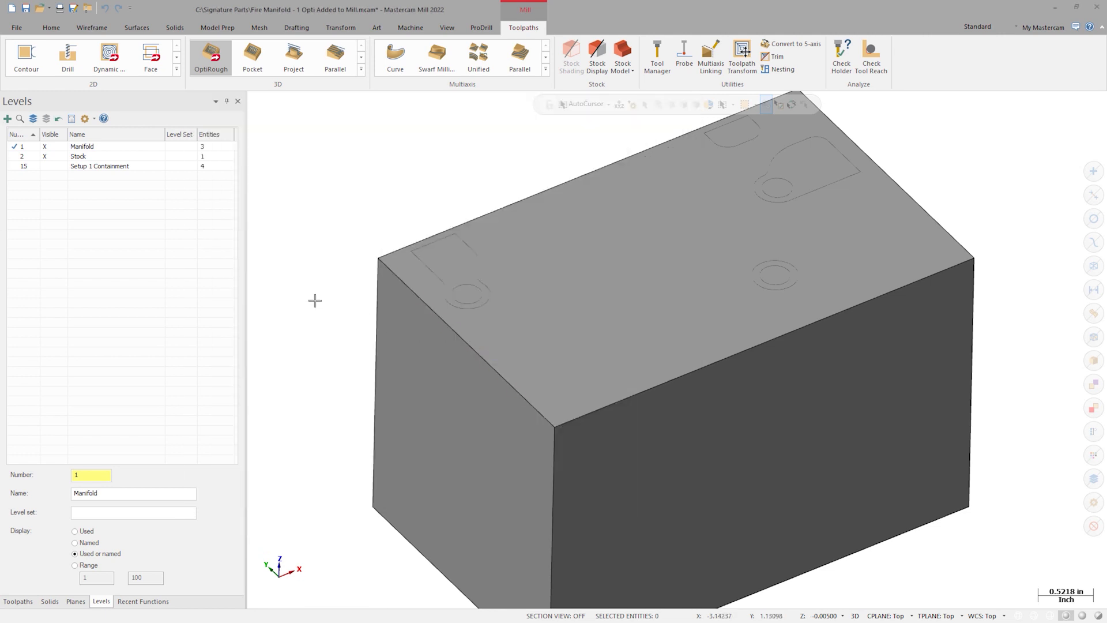
{"action": "left_click", "coordinate": [45, 156]}
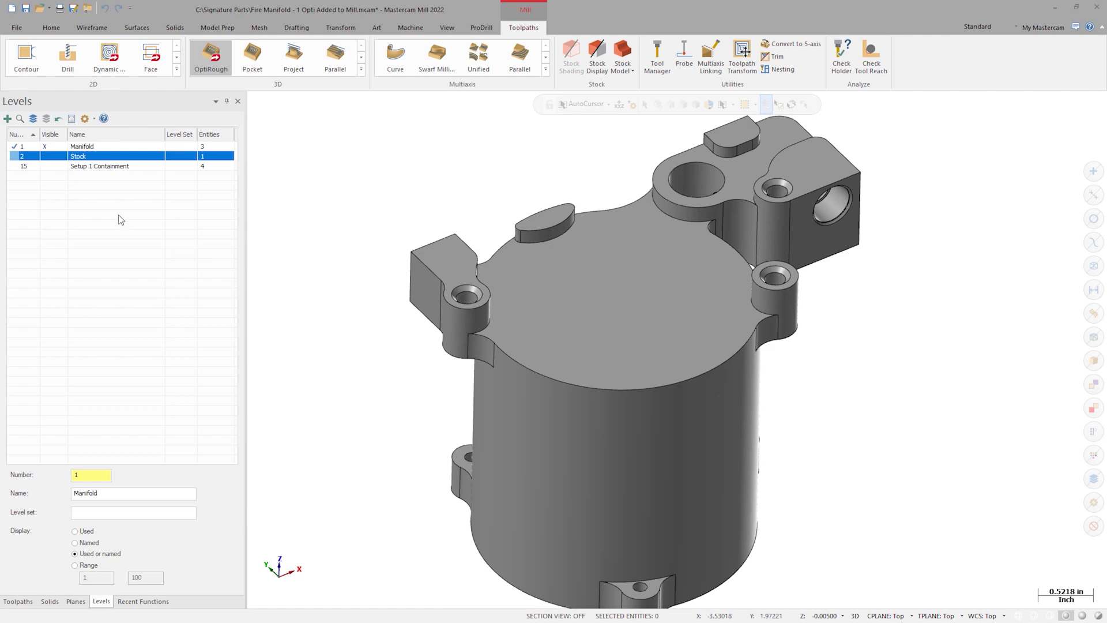
{"action": "scroll", "coordinate": [722, 339], "scroll_direction": "up", "scroll_amount": 4}
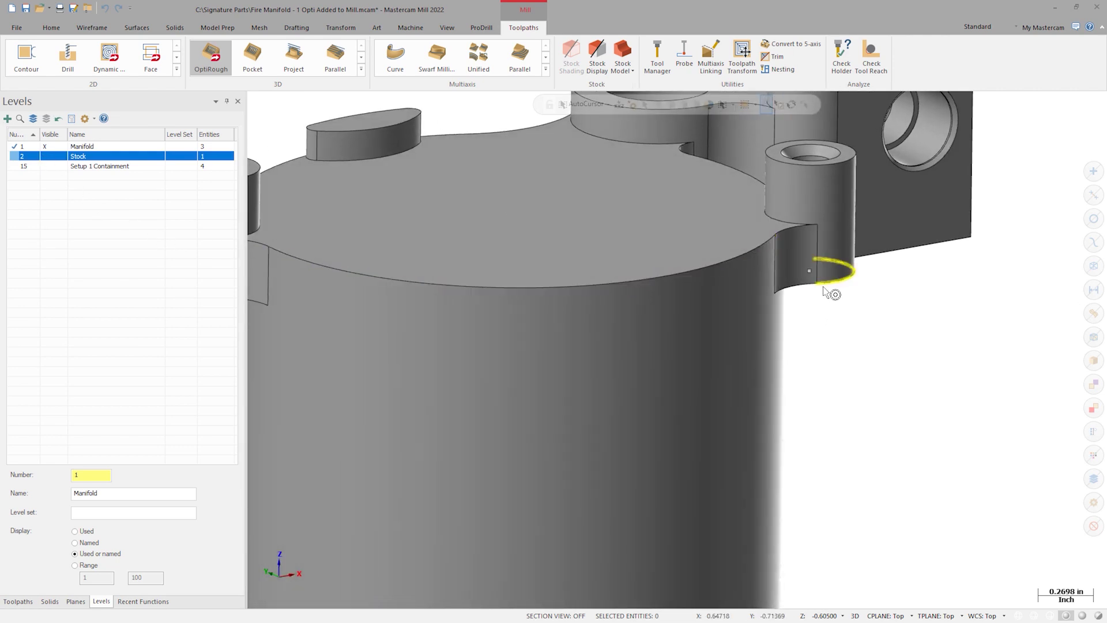
{"action": "left_click", "coordinate": [819, 286]}
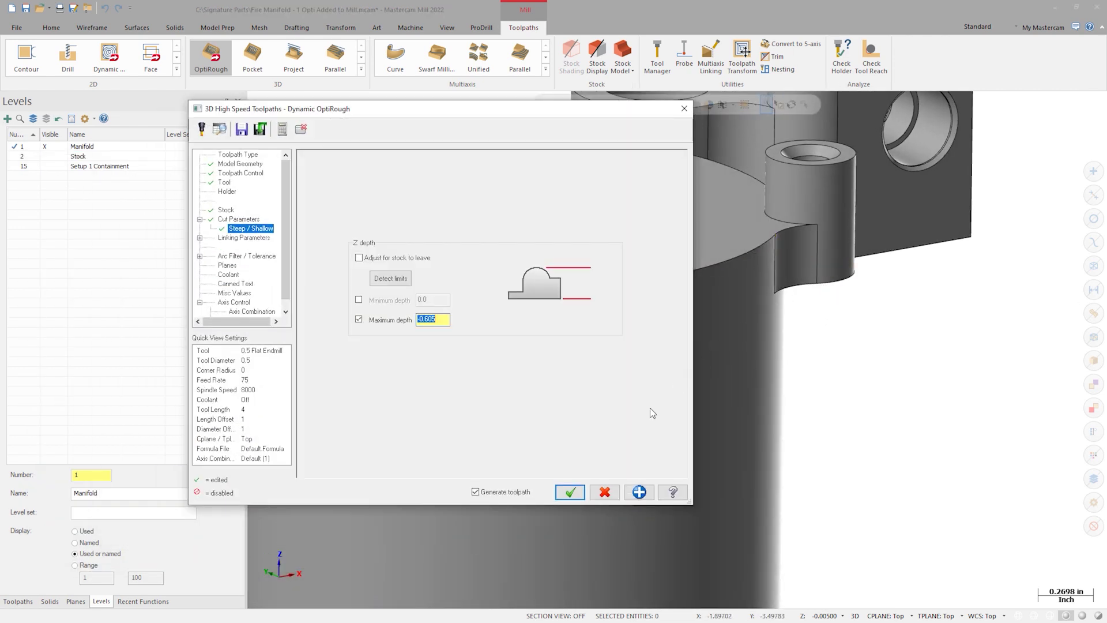
{"action": "left_click", "coordinate": [571, 491]}
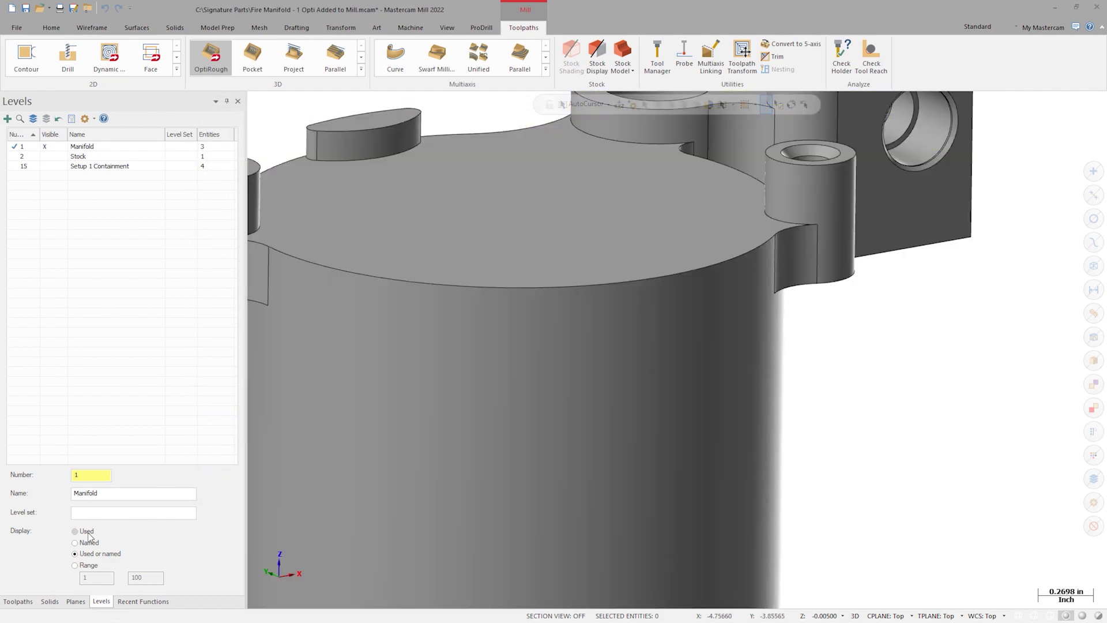
Start a new stock model named After OptiRough, using the Initial Stock stock model as its initial shape
{"action": "left_click", "coordinate": [19, 601]}
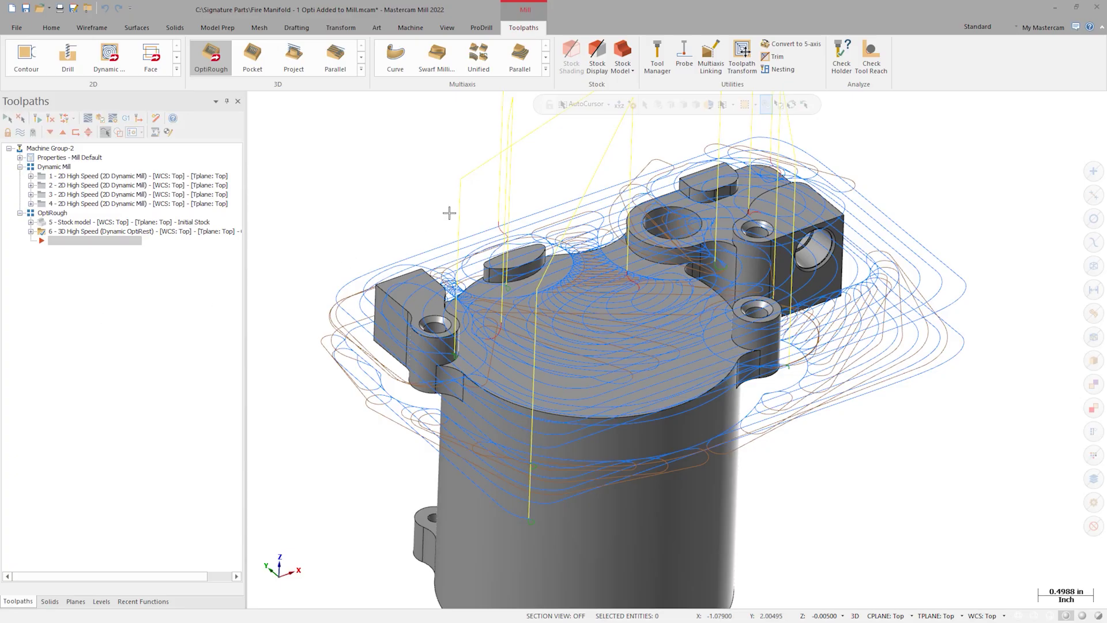
{"action": "left_click", "coordinate": [622, 53]}
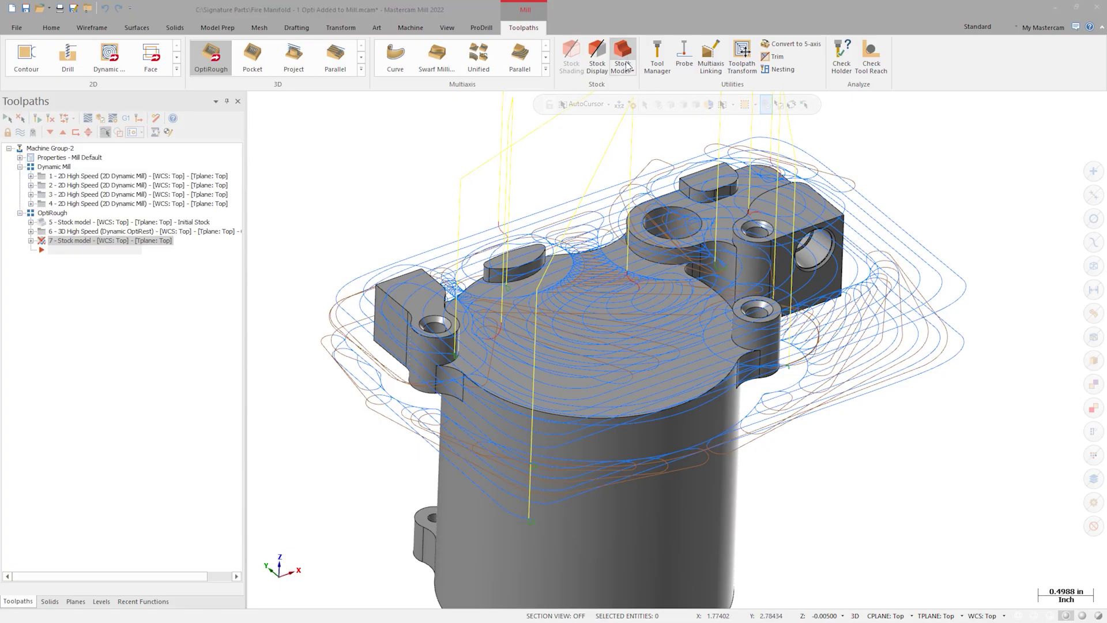
{"action": "left_click_drag", "start_coordinate": [430, 163], "coordinate": [377, 159]}
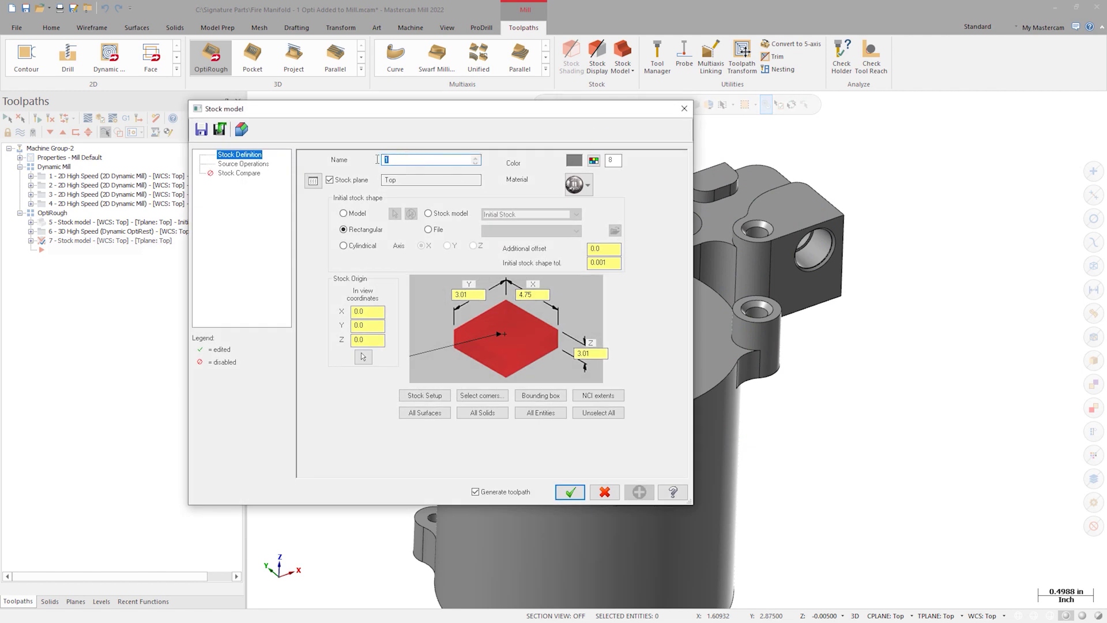
{"action": "type", "text": "After OptiRough"}
{"action": "left_click", "coordinate": [429, 214]}
{"action": "left_click", "coordinate": [516, 214]}
{"action": "left_click", "coordinate": [518, 225]}
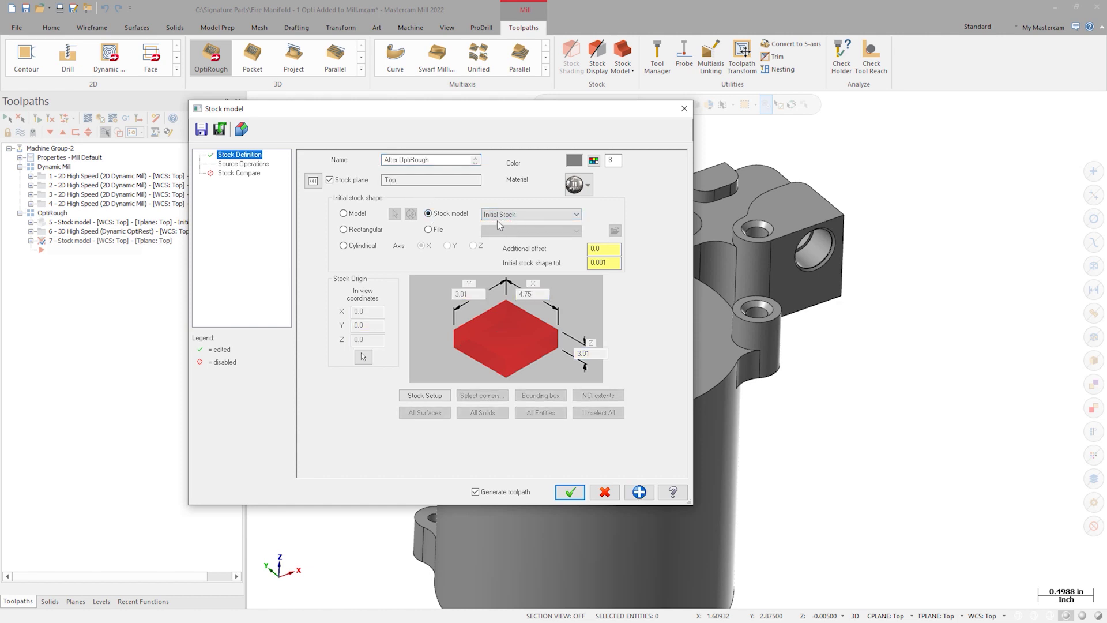
Compute the After OptiRough stock model from only the 3D OptiRough toolpath (operation 6), generate it and hide its display
{"action": "left_click", "coordinate": [261, 165]}
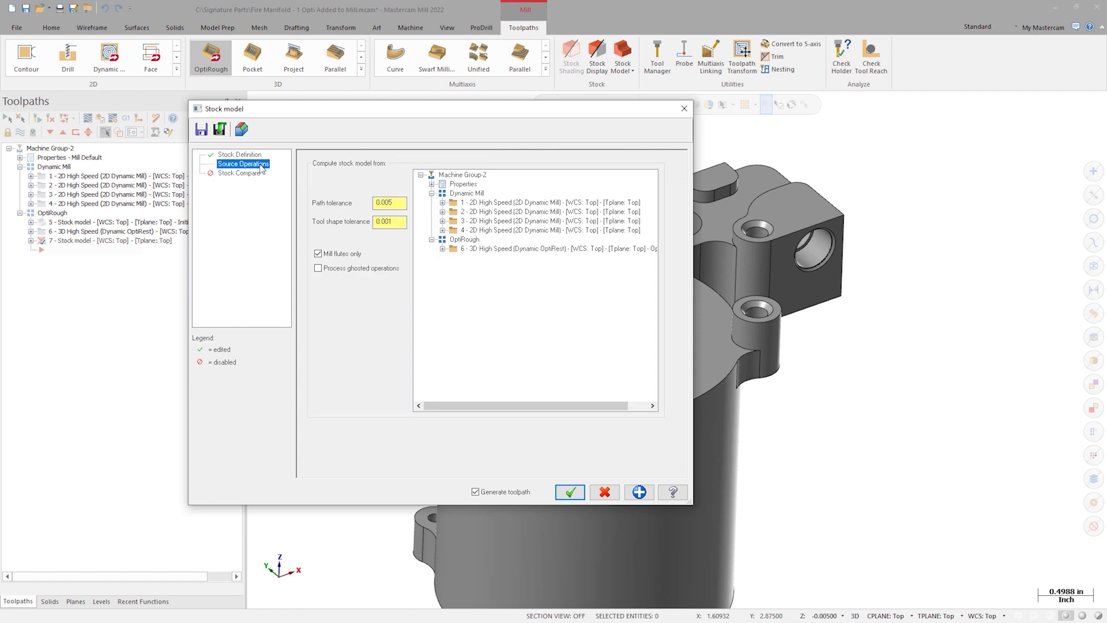
{"action": "left_click", "coordinate": [478, 251]}
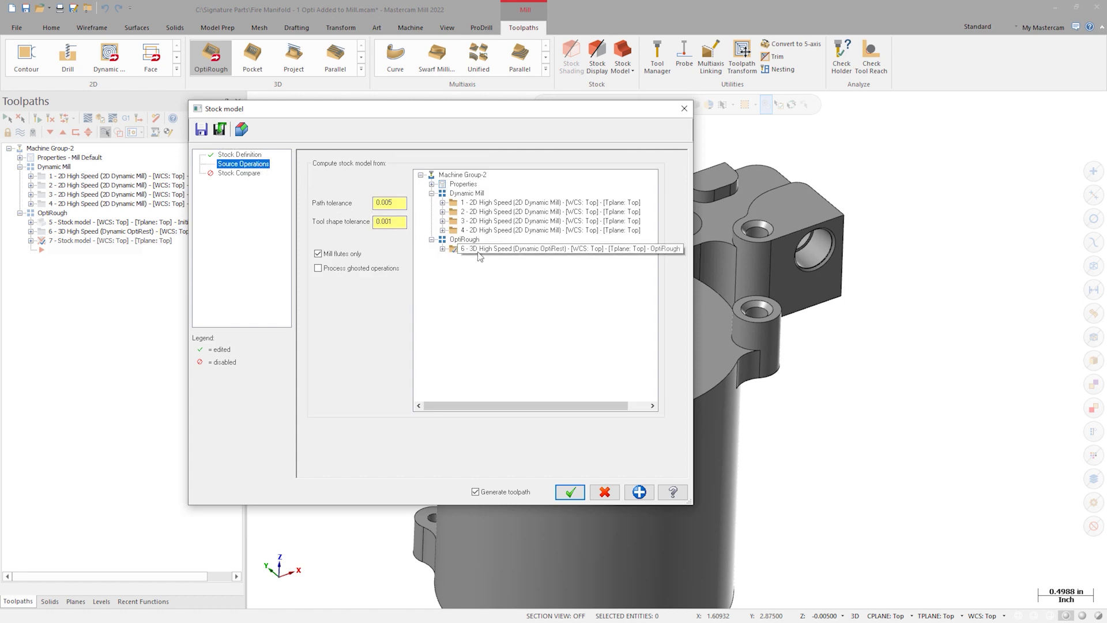
{"action": "left_click", "coordinate": [479, 252]}
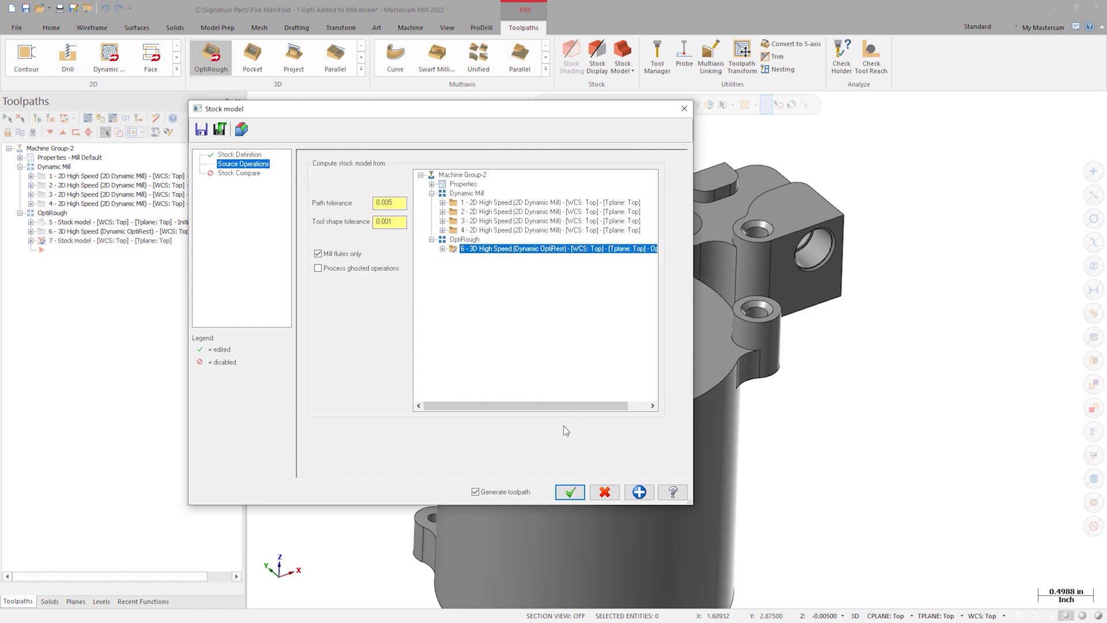
{"action": "left_click", "coordinate": [571, 491]}
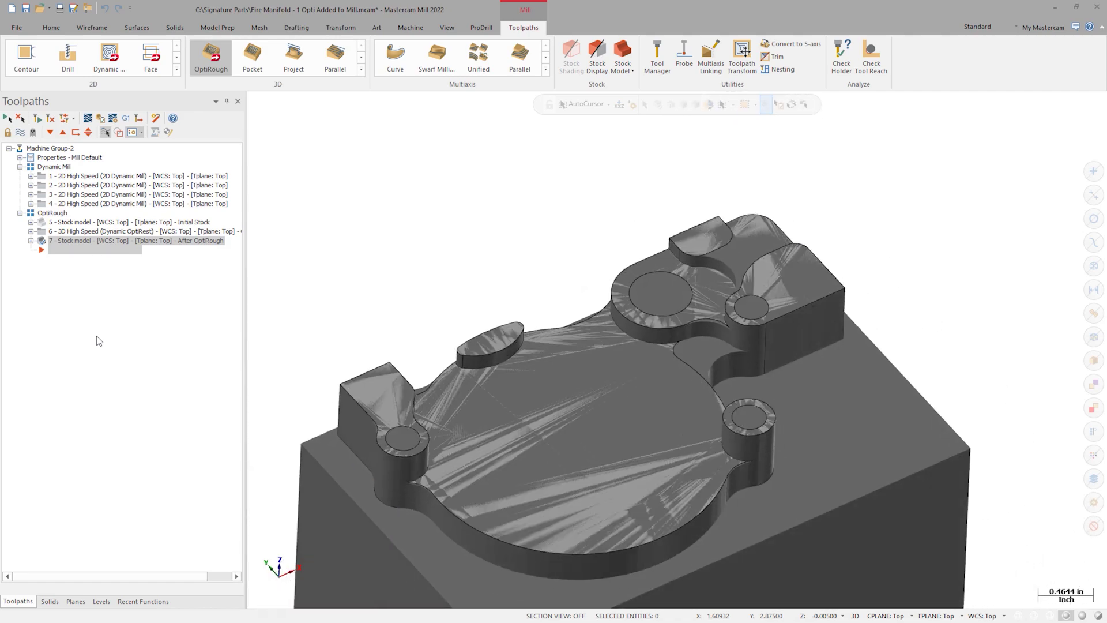
{"action": "left_click", "coordinate": [20, 132]}
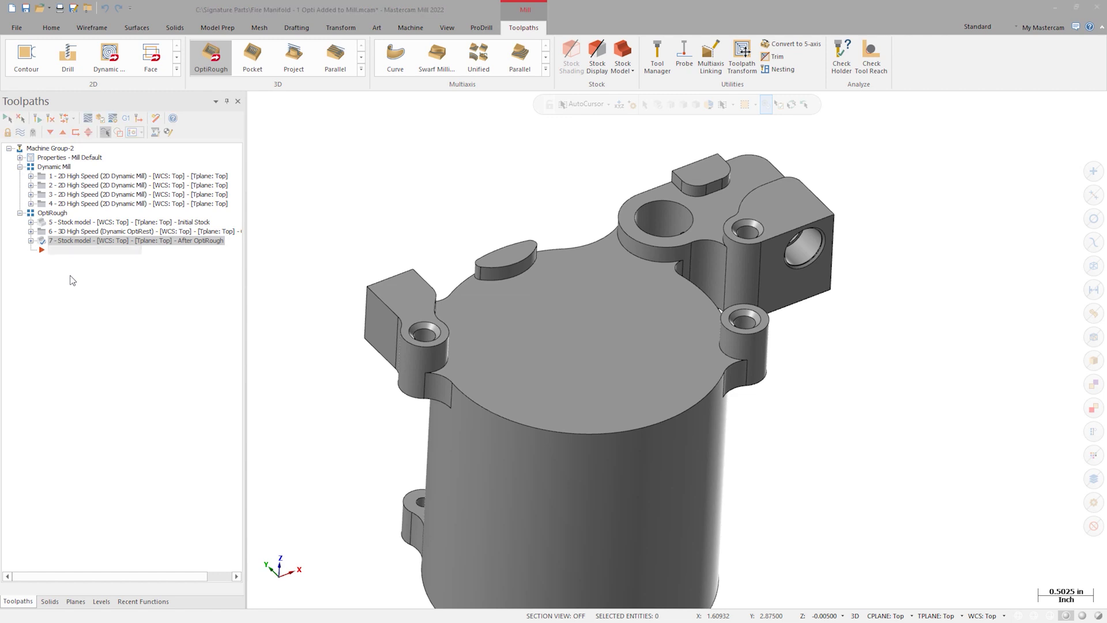
Copy the 3D OptiRough toolpath (operation 6) to after the After OptiRough stock model
{"action": "left_click", "coordinate": [88, 231]}
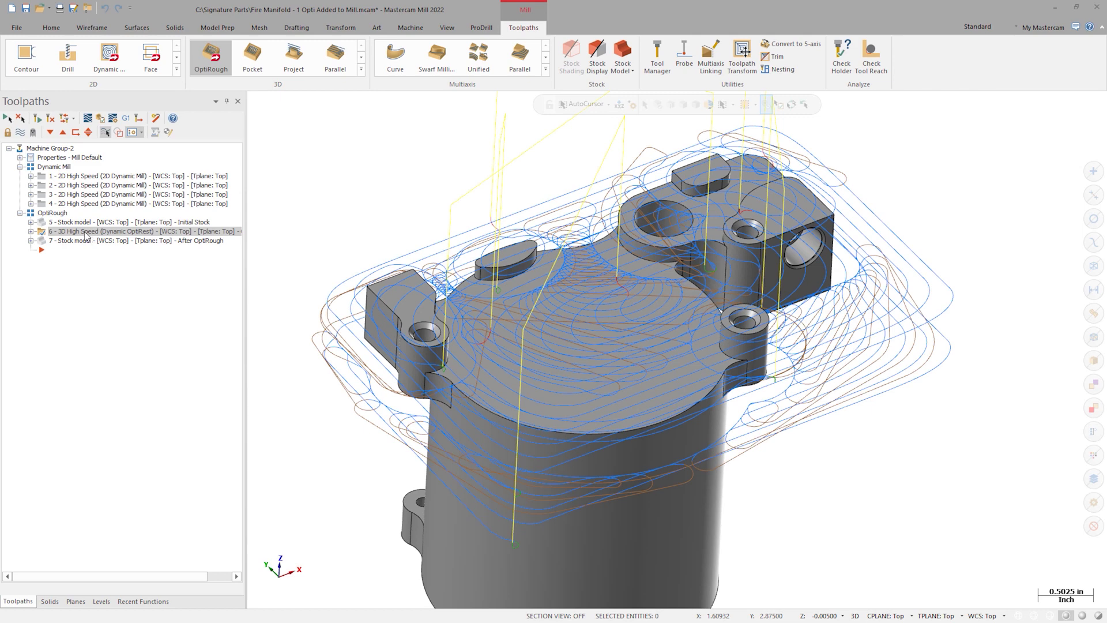
{"action": "right_click_drag", "start_coordinate": [85, 233], "coordinate": [90, 241]}
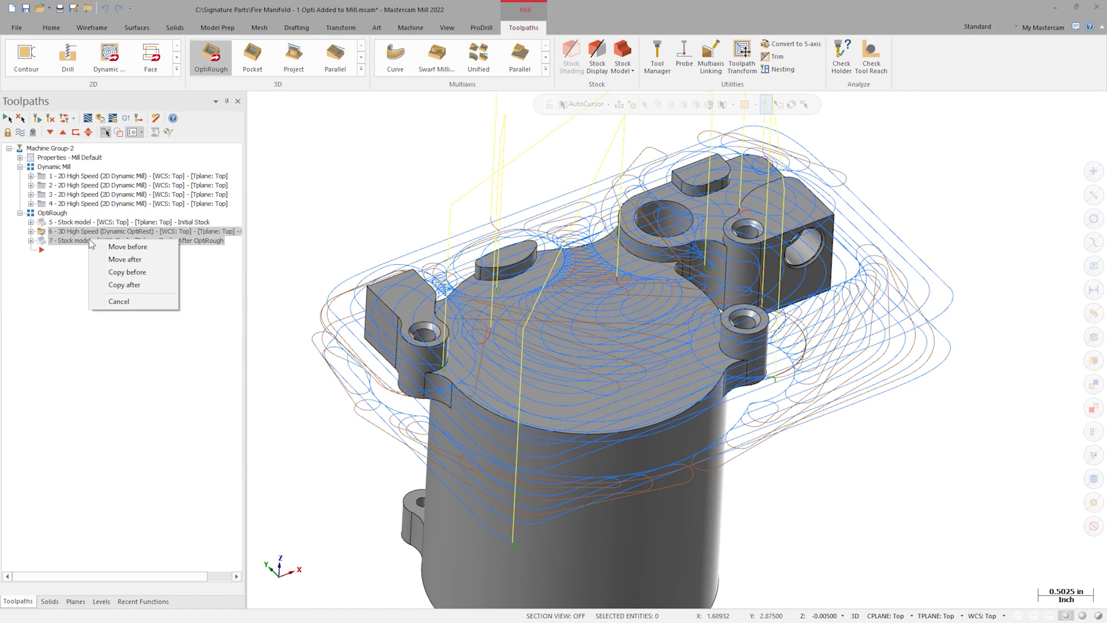
{"action": "left_click", "coordinate": [118, 285]}
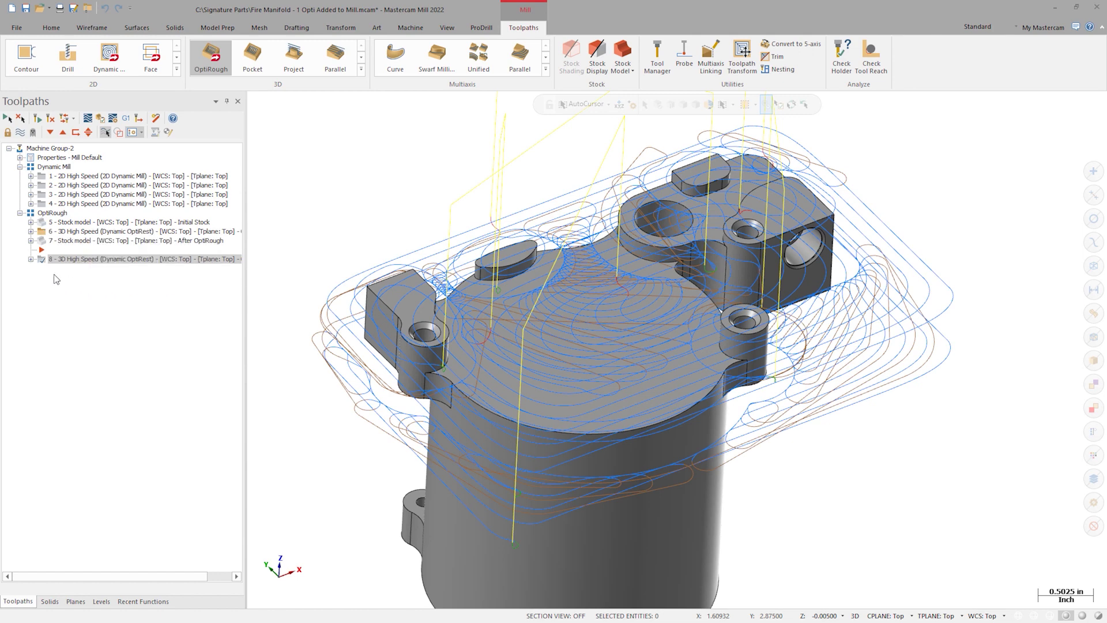
Edit the copied toolpath's parameters to use the 0.25 flat endmill and change its comment to OptiRest
{"action": "left_click", "coordinate": [31, 259]}
{"action": "left_click", "coordinate": [75, 268]}
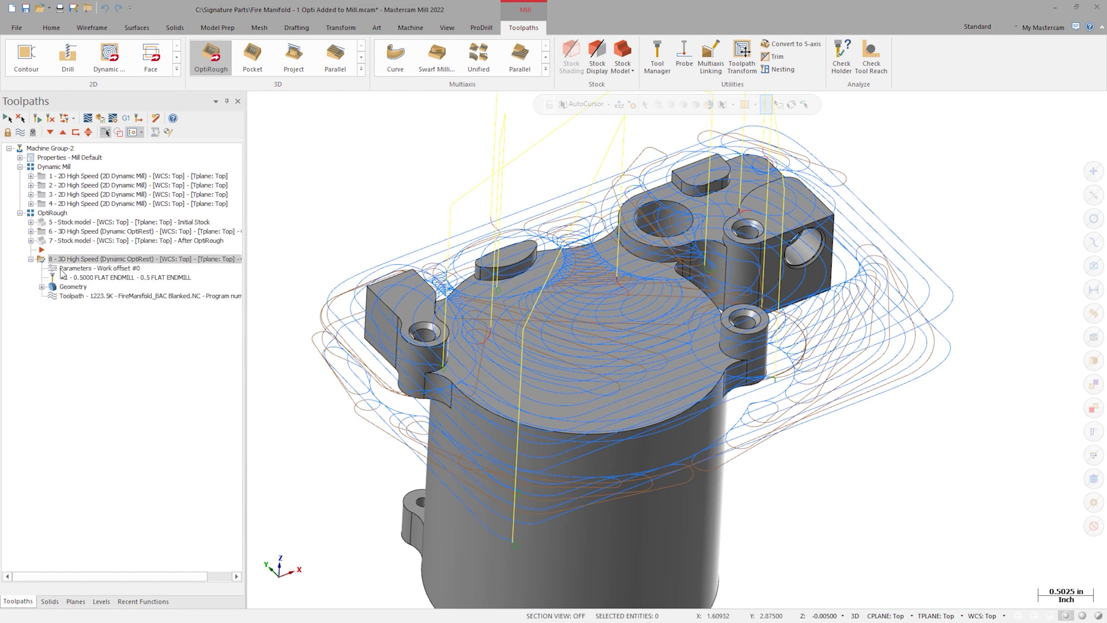
{"action": "left_click", "coordinate": [224, 182]}
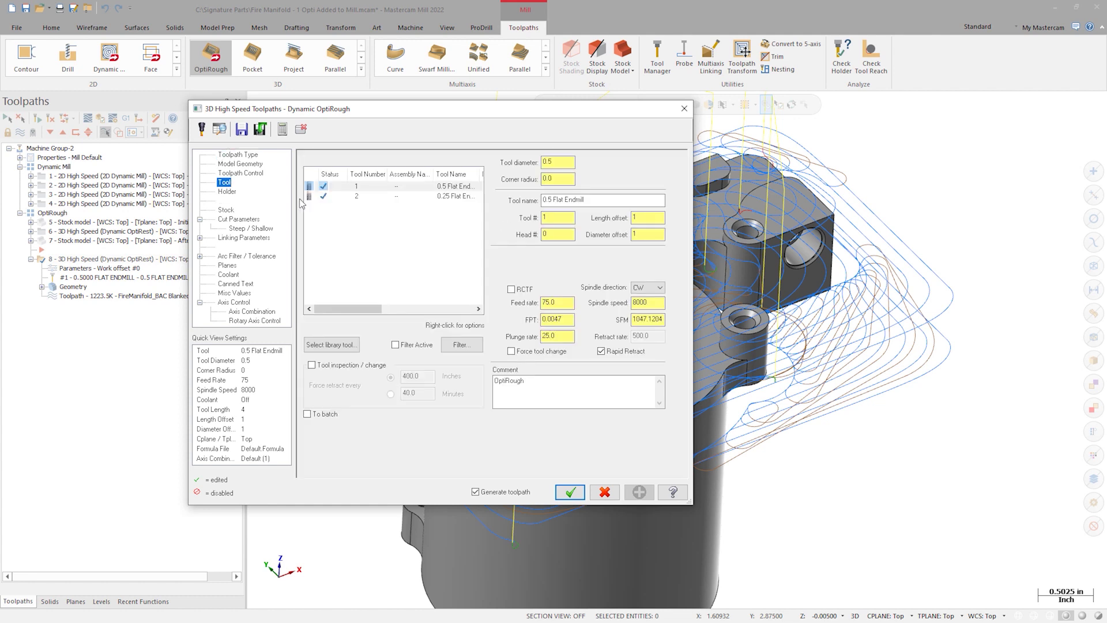
{"action": "left_click", "coordinate": [388, 195]}
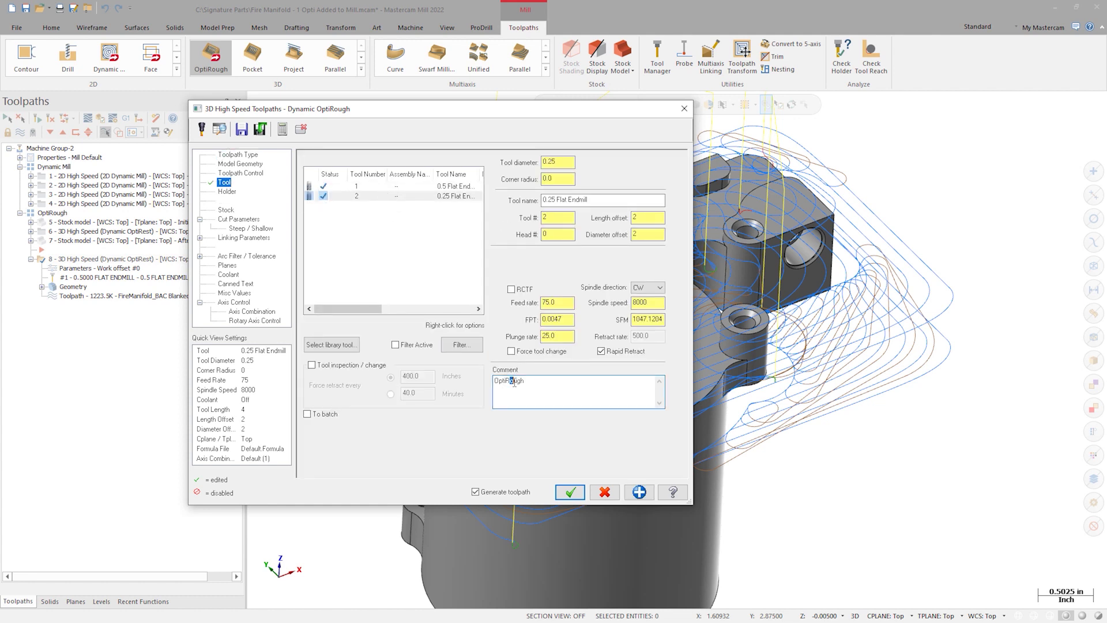
{"action": "type", "text": "est"}
Set the copied toolpath's rest material source to the After OptiRough stock model, check the cut parameters and generate the toolpath
{"action": "left_click", "coordinate": [225, 210]}
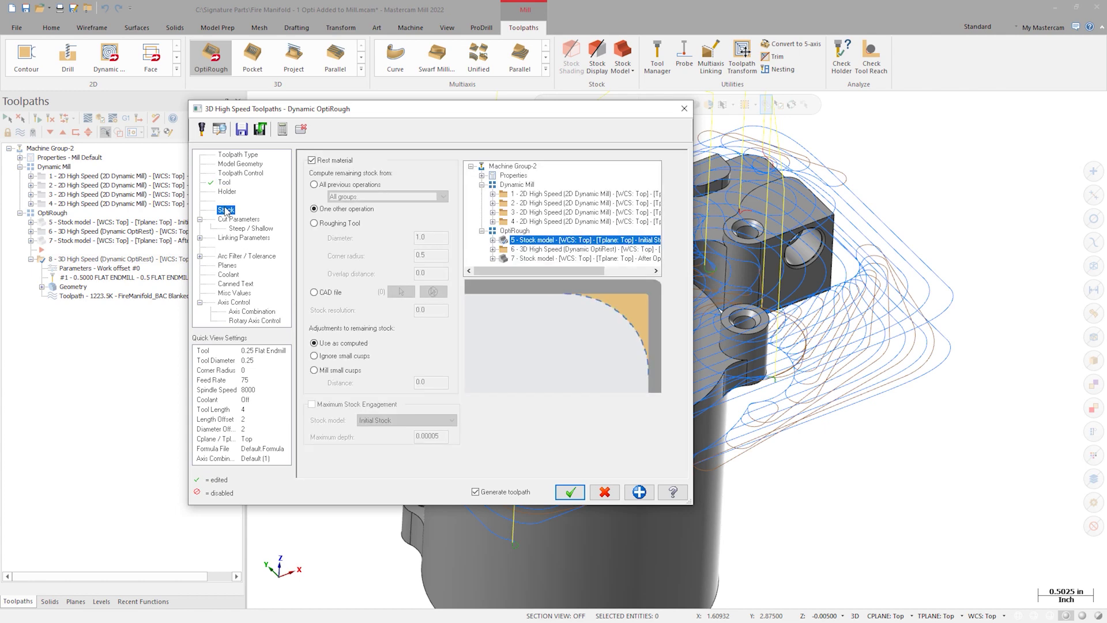
{"action": "left_click", "coordinate": [538, 260]}
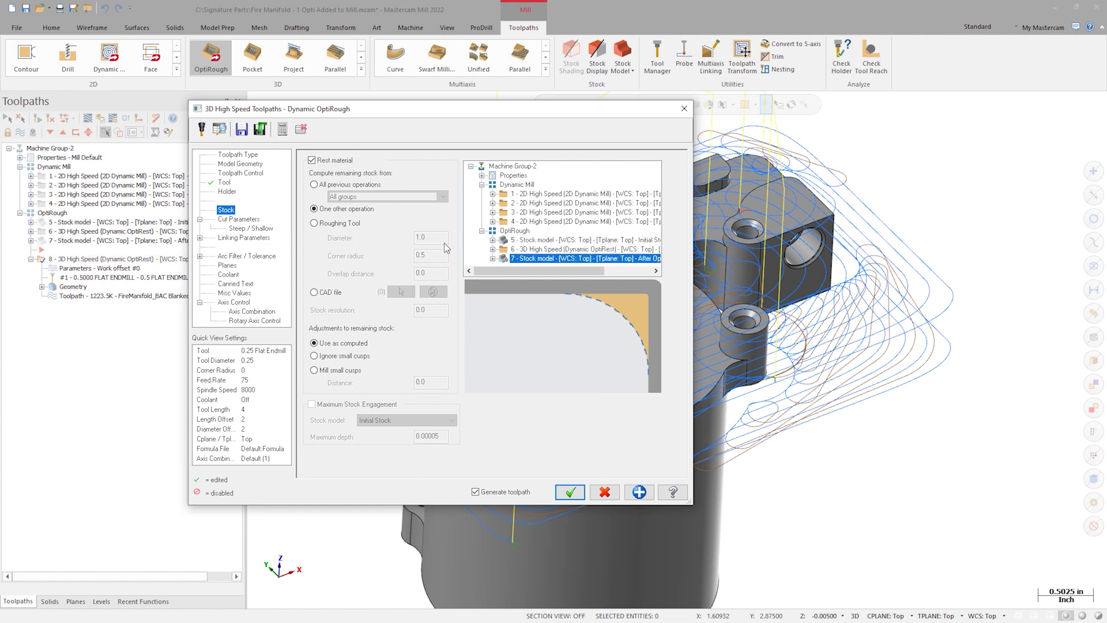
{"action": "left_click", "coordinate": [257, 220]}
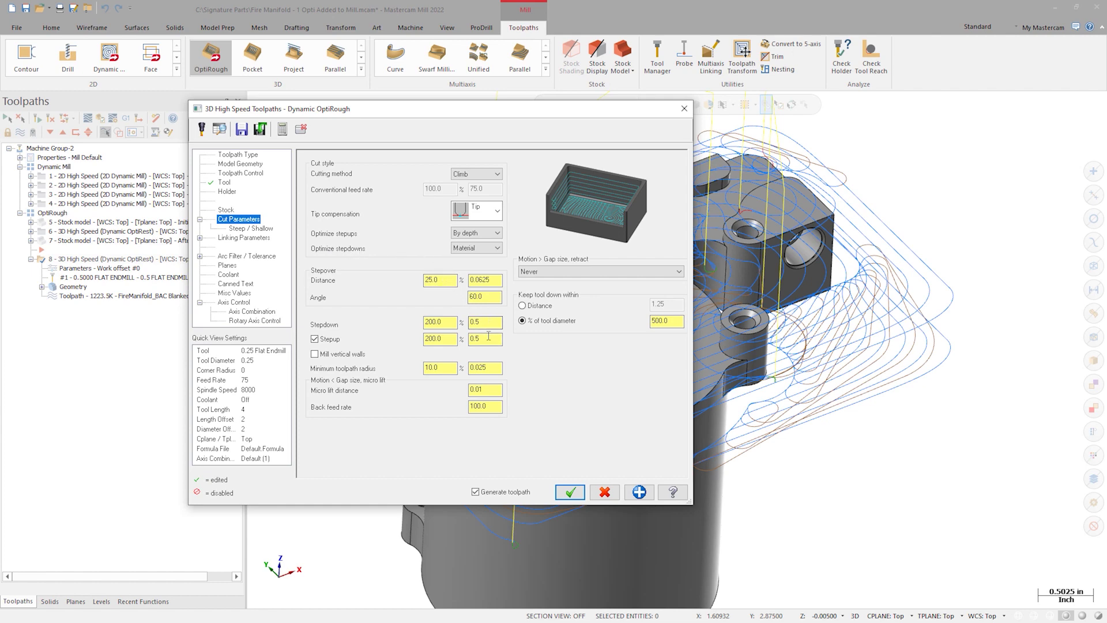
{"action": "left_click", "coordinate": [570, 491]}
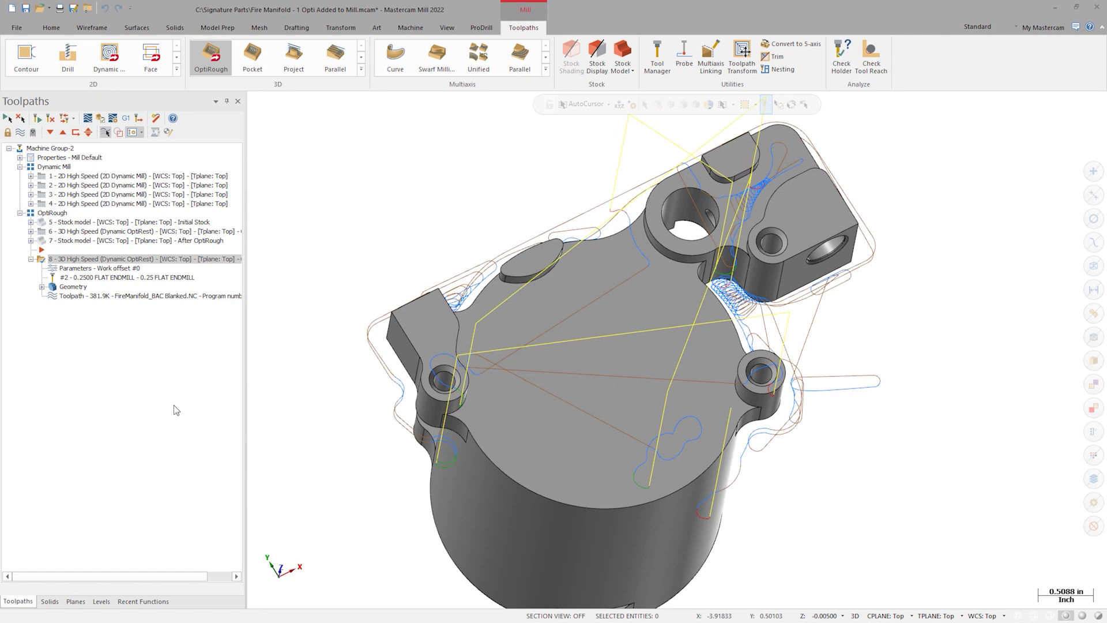
Start a stock model after the copied toolpath, named After OptiRest, with the After OptiRough stock model as its initial shape
{"action": "left_click", "coordinate": [51, 132]}
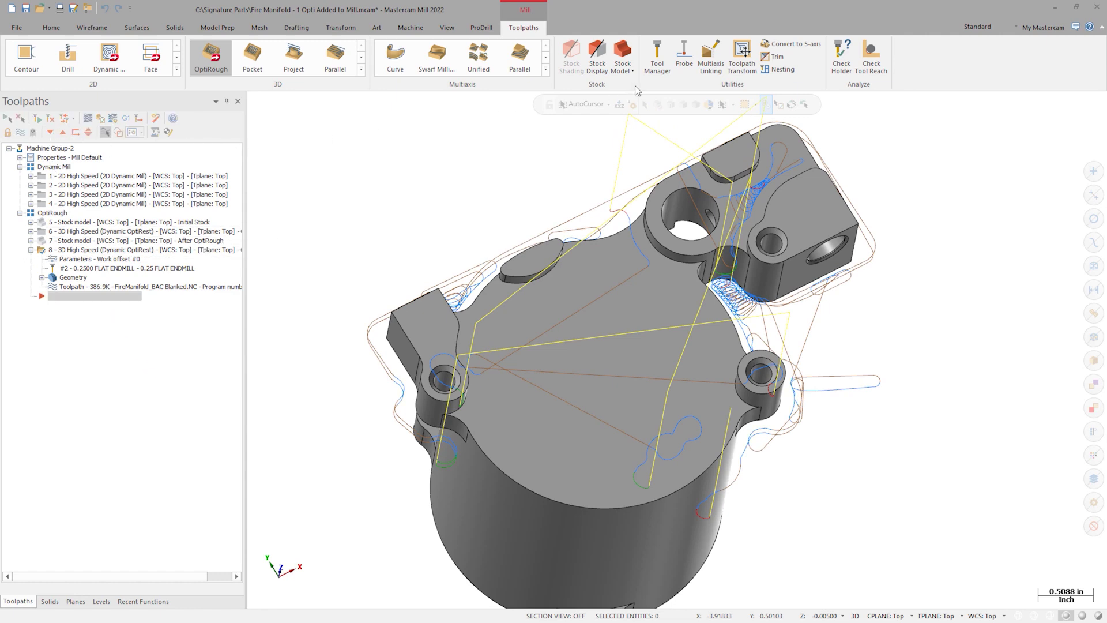
{"action": "left_click", "coordinate": [621, 54]}
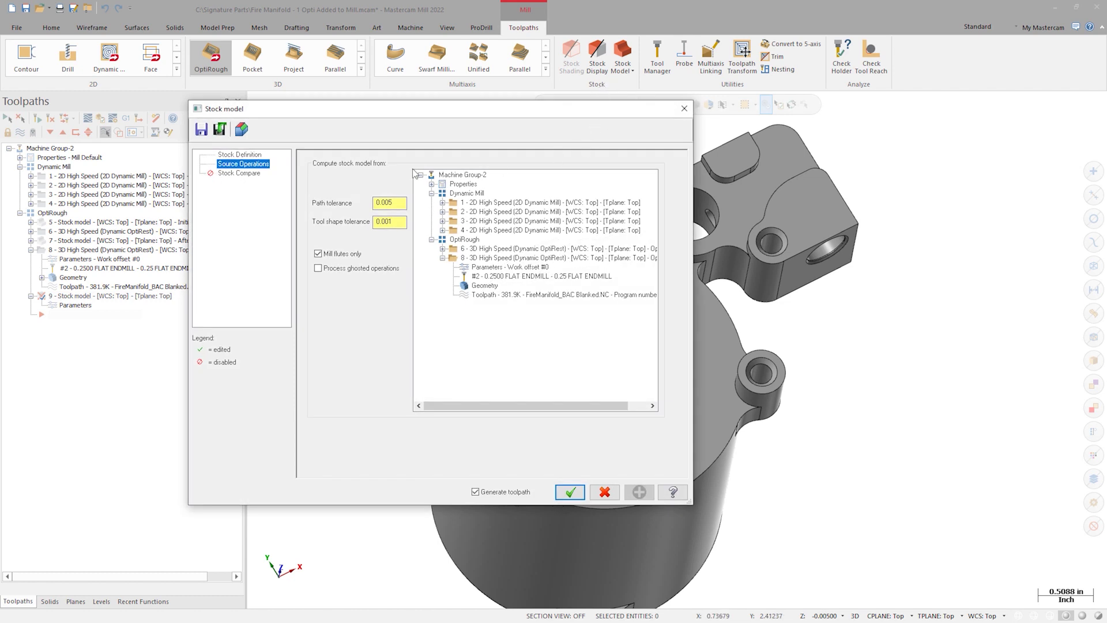
{"action": "left_click", "coordinate": [242, 155]}
{"action": "left_click", "coordinate": [398, 160]}
{"action": "type", "text": "1"}
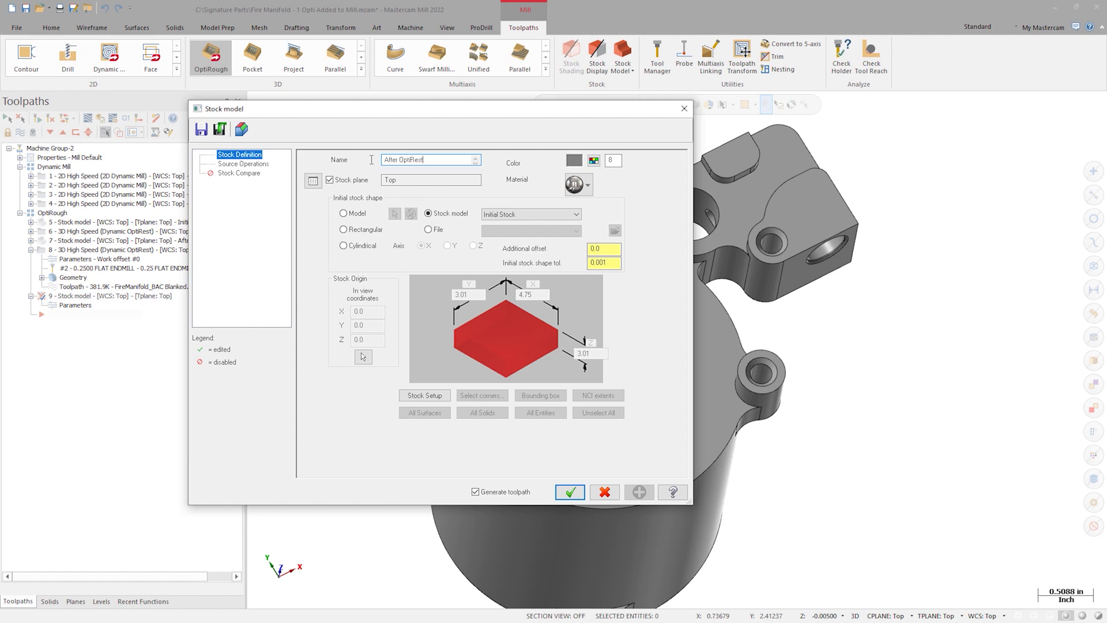
{"action": "left_click", "coordinate": [509, 216]}
{"action": "left_click", "coordinate": [514, 232]}
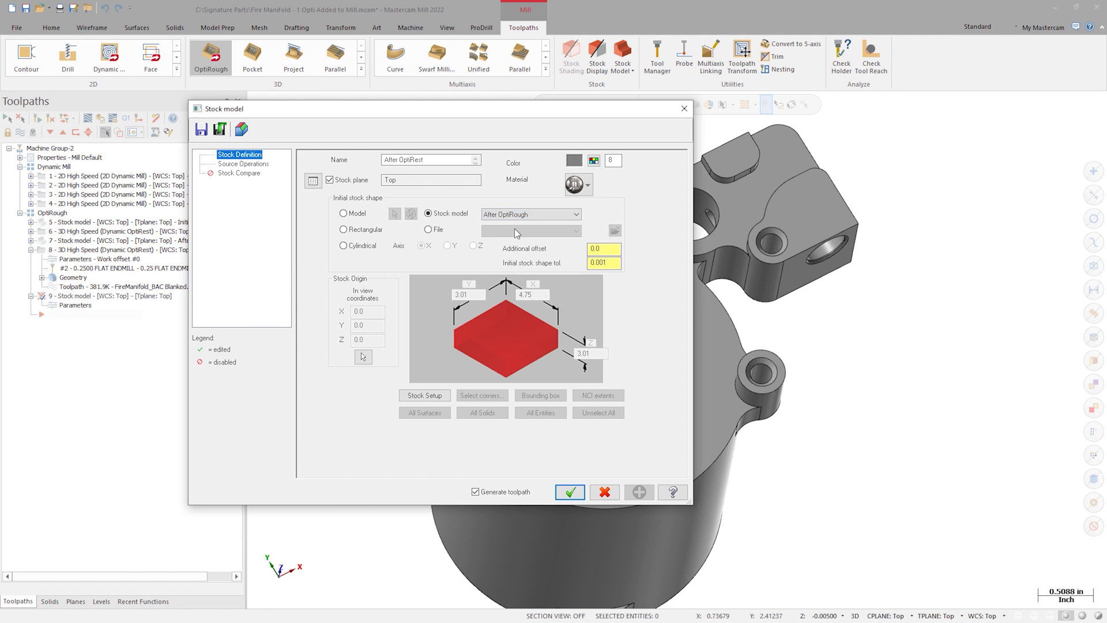
Compute the After OptiRest stock model from the 0.25 flat endmill toolpath (operation 8) and generate it
{"action": "left_click", "coordinate": [257, 165]}
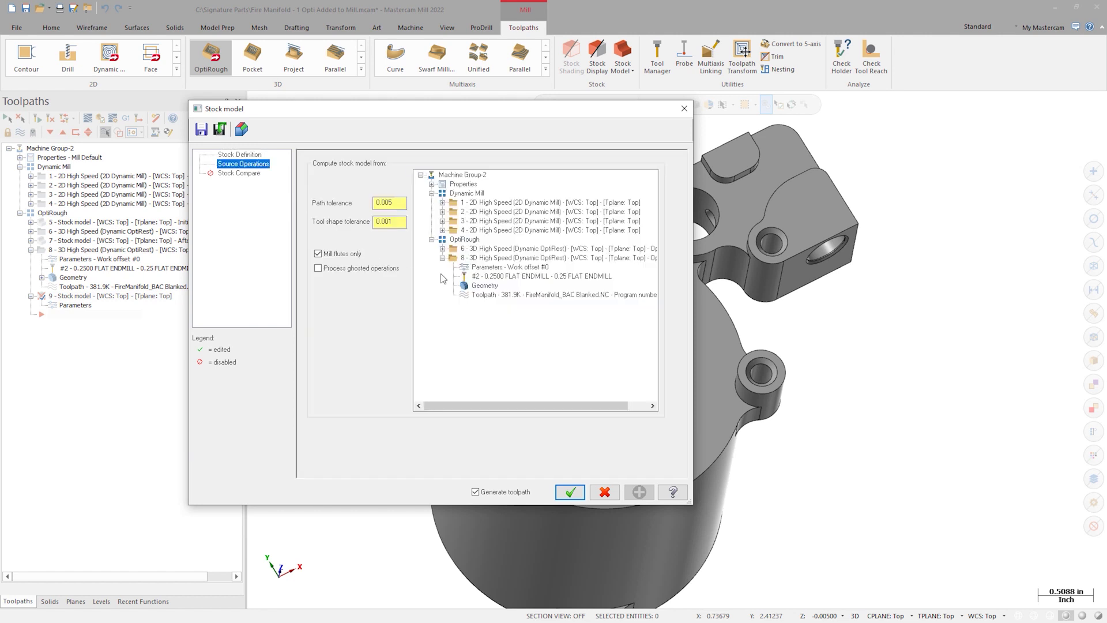
{"action": "left_click", "coordinate": [509, 260]}
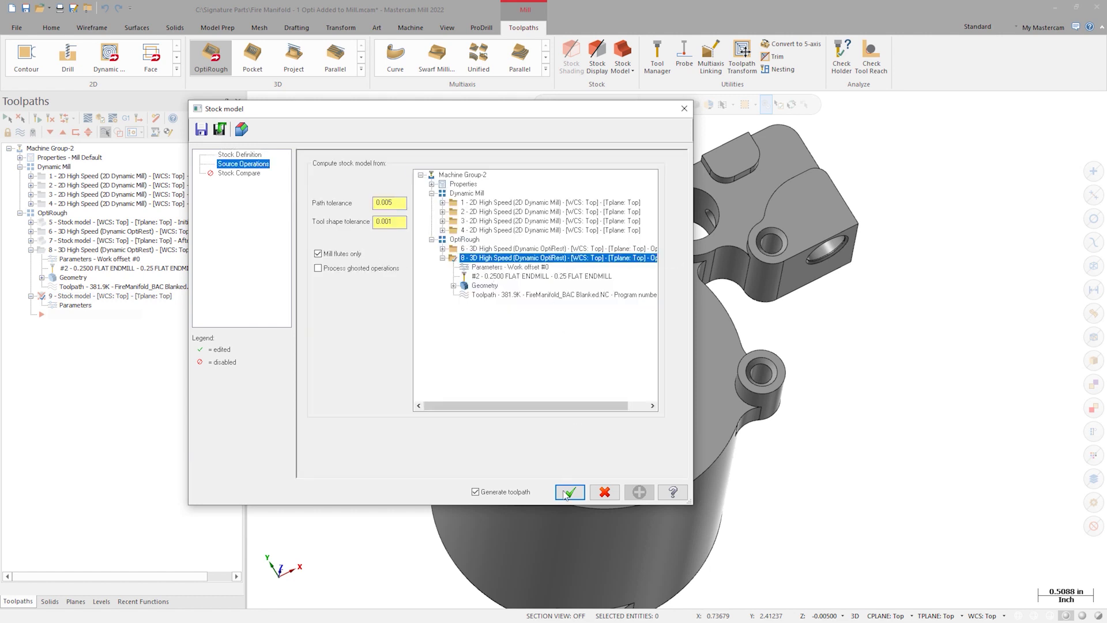
{"action": "left_click", "coordinate": [568, 495]}
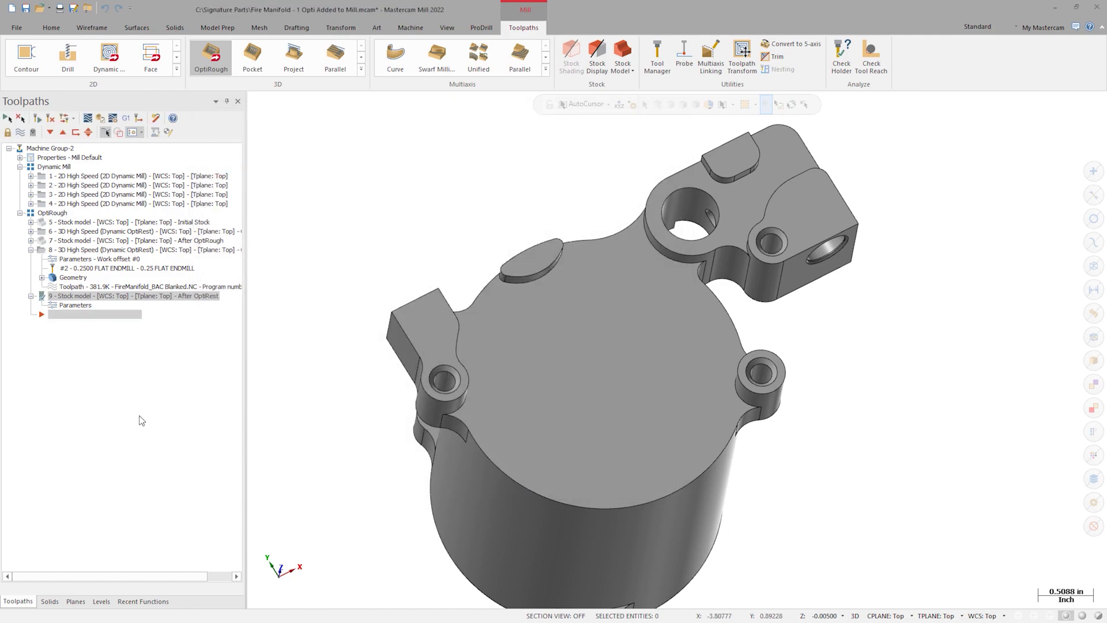